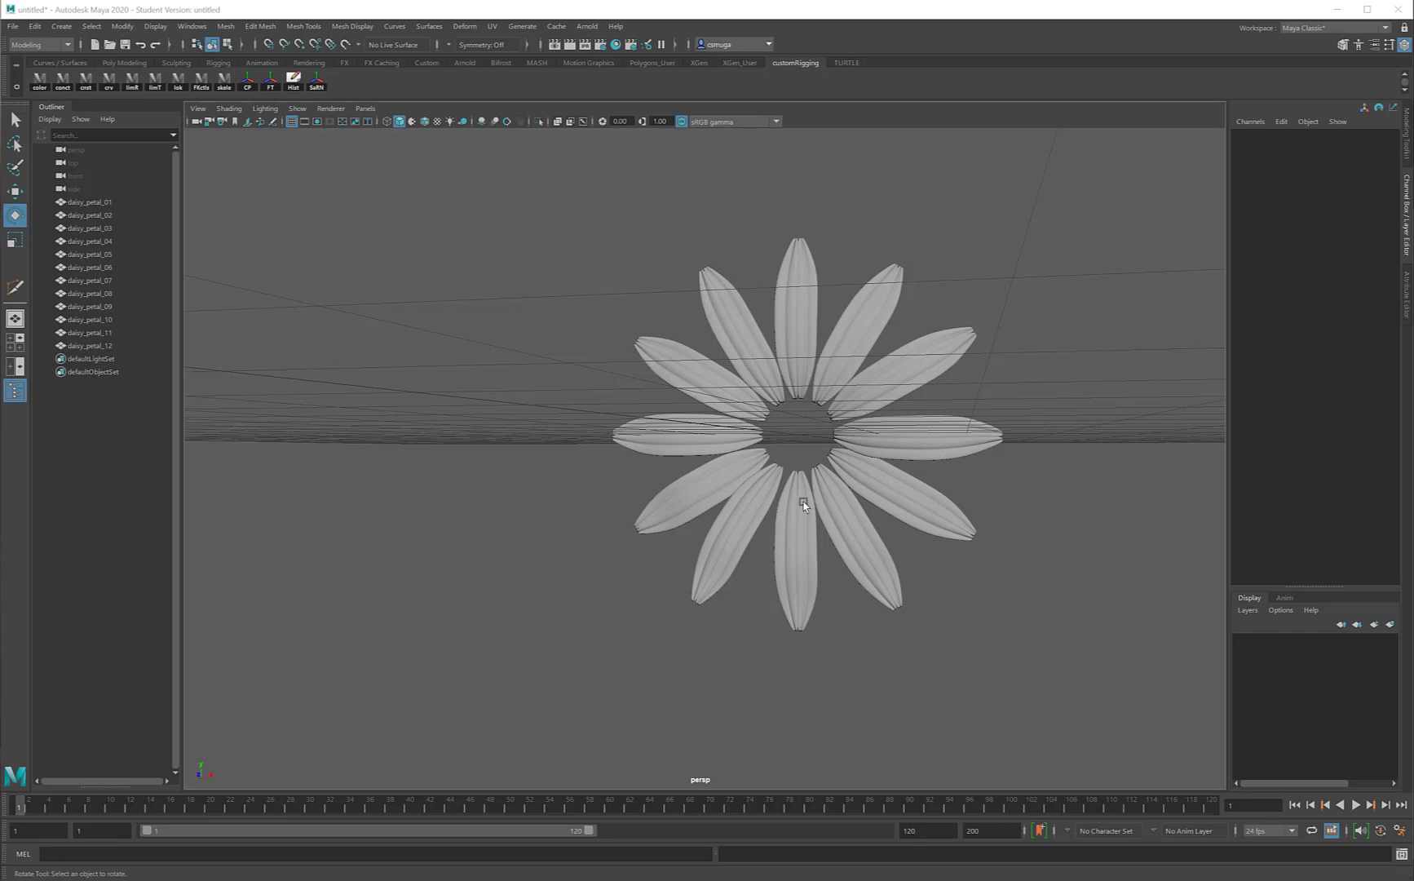
Check the daisy flower reference photo in the browser and return to the petal model in Maya
{"action": "left_click_drag", "start_coordinate": [832, 485], "coordinate": [744, 465], "text": "alt"}
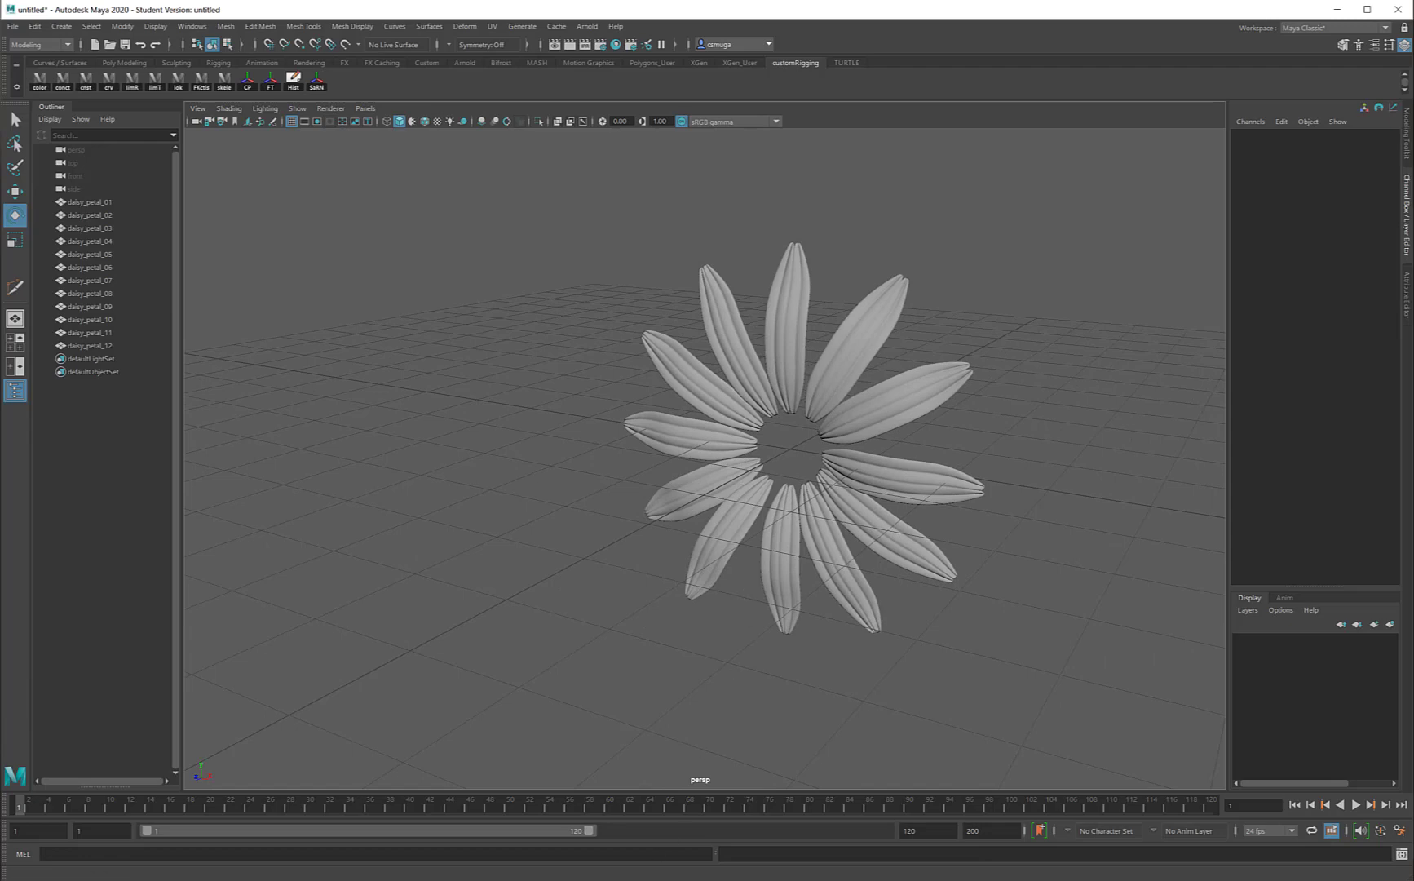
{"action": "key", "text": "alt+Tab"}
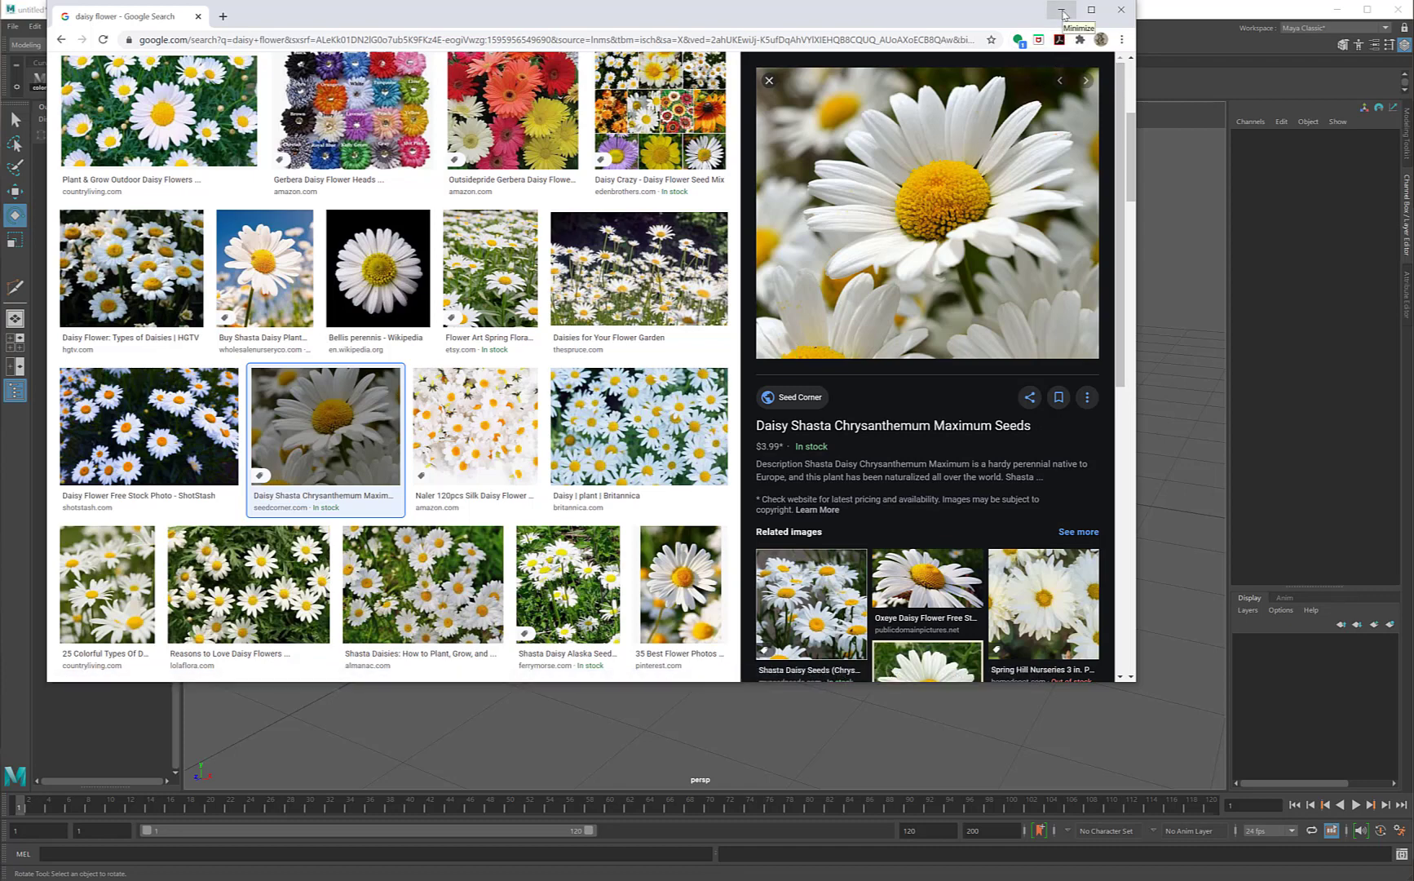
{"action": "left_click", "coordinate": [1062, 10]}
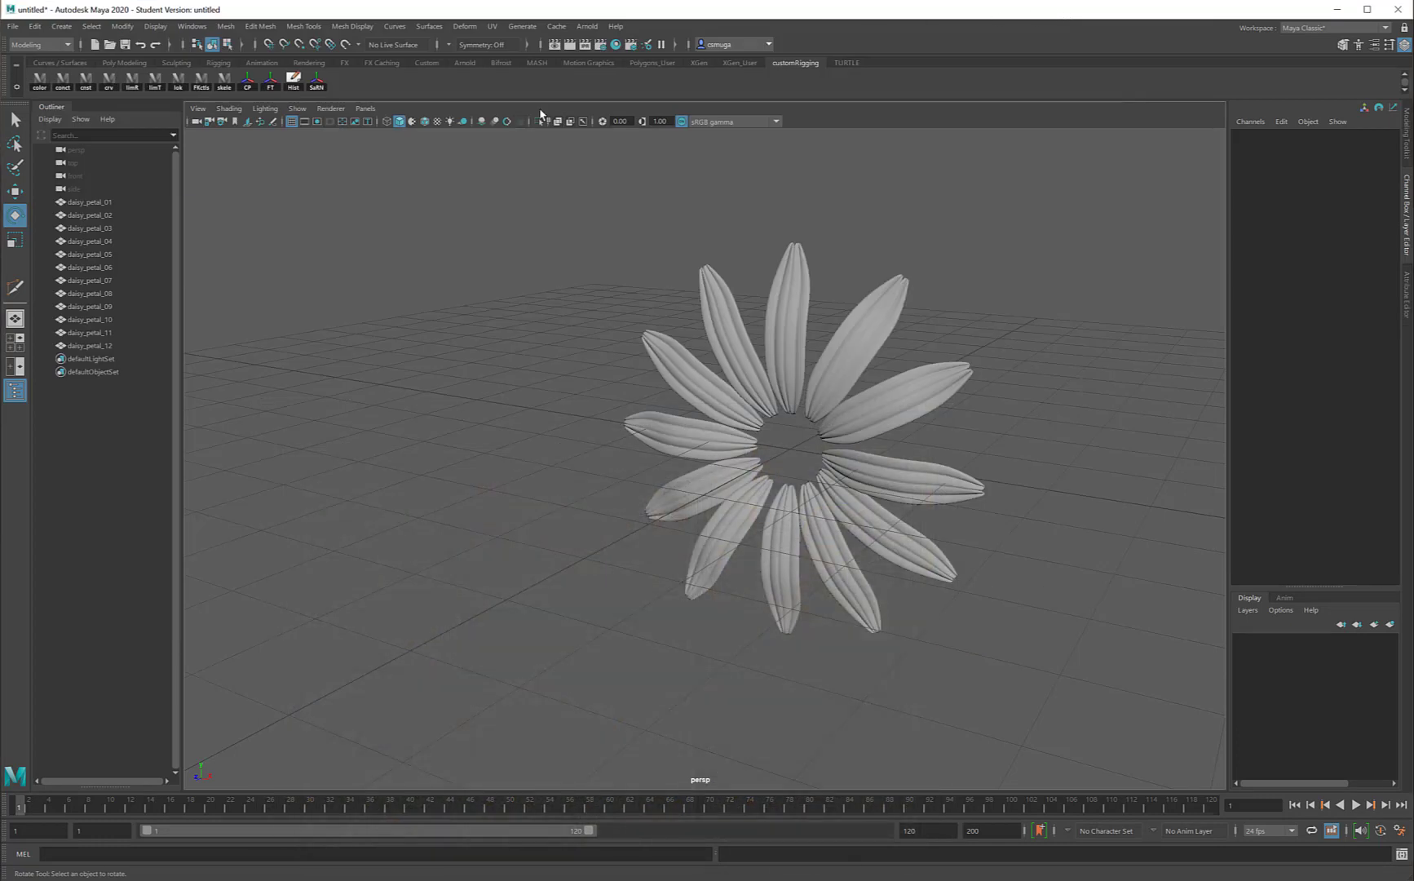
Create a polygon sphere at the origin, in the middle of the ring of petals
{"action": "left_click", "coordinate": [61, 26]}
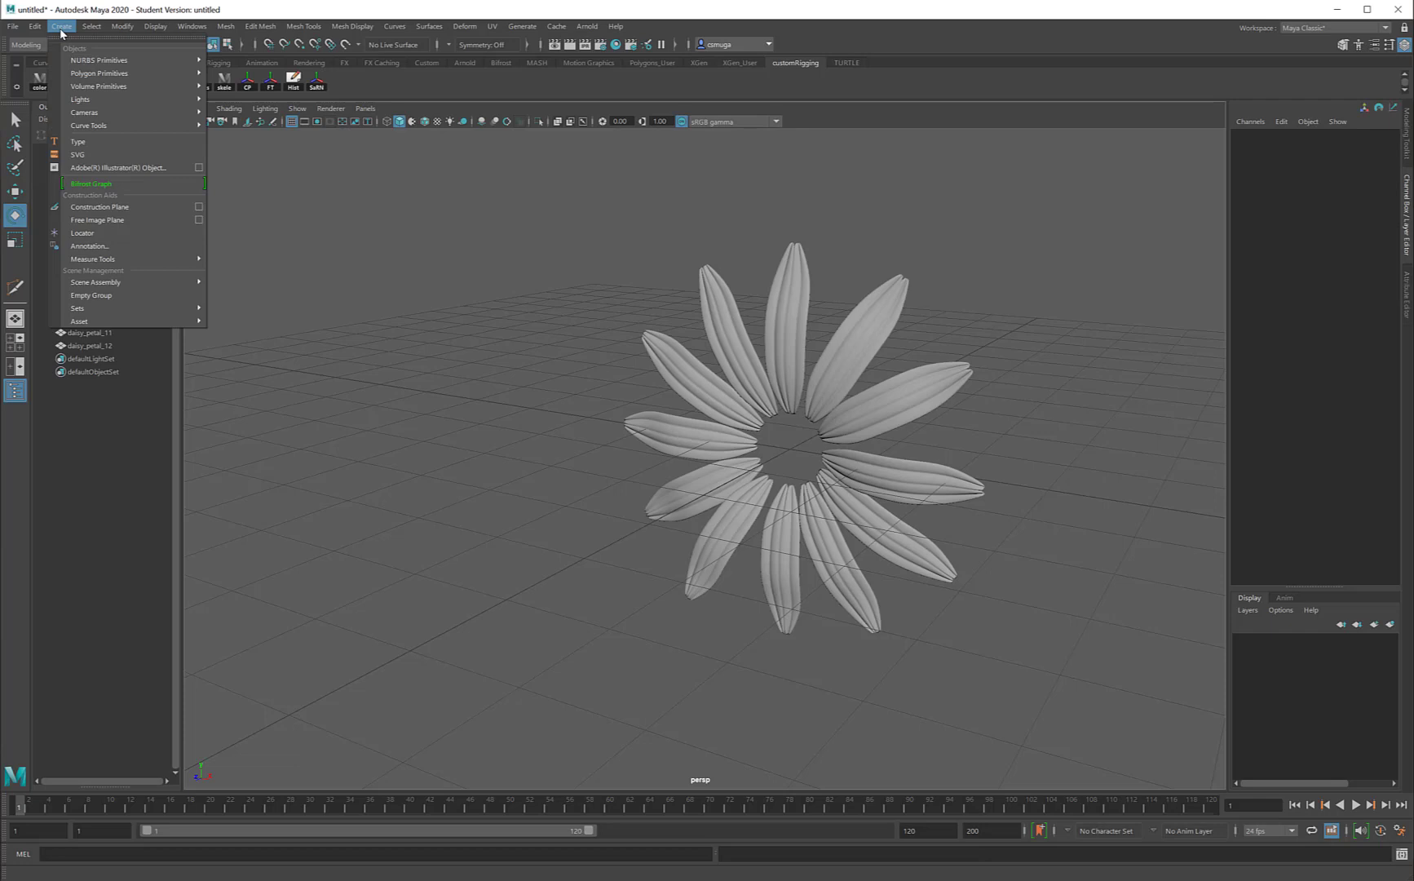
{"action": "mouse_move", "coordinate": [65, 73]}
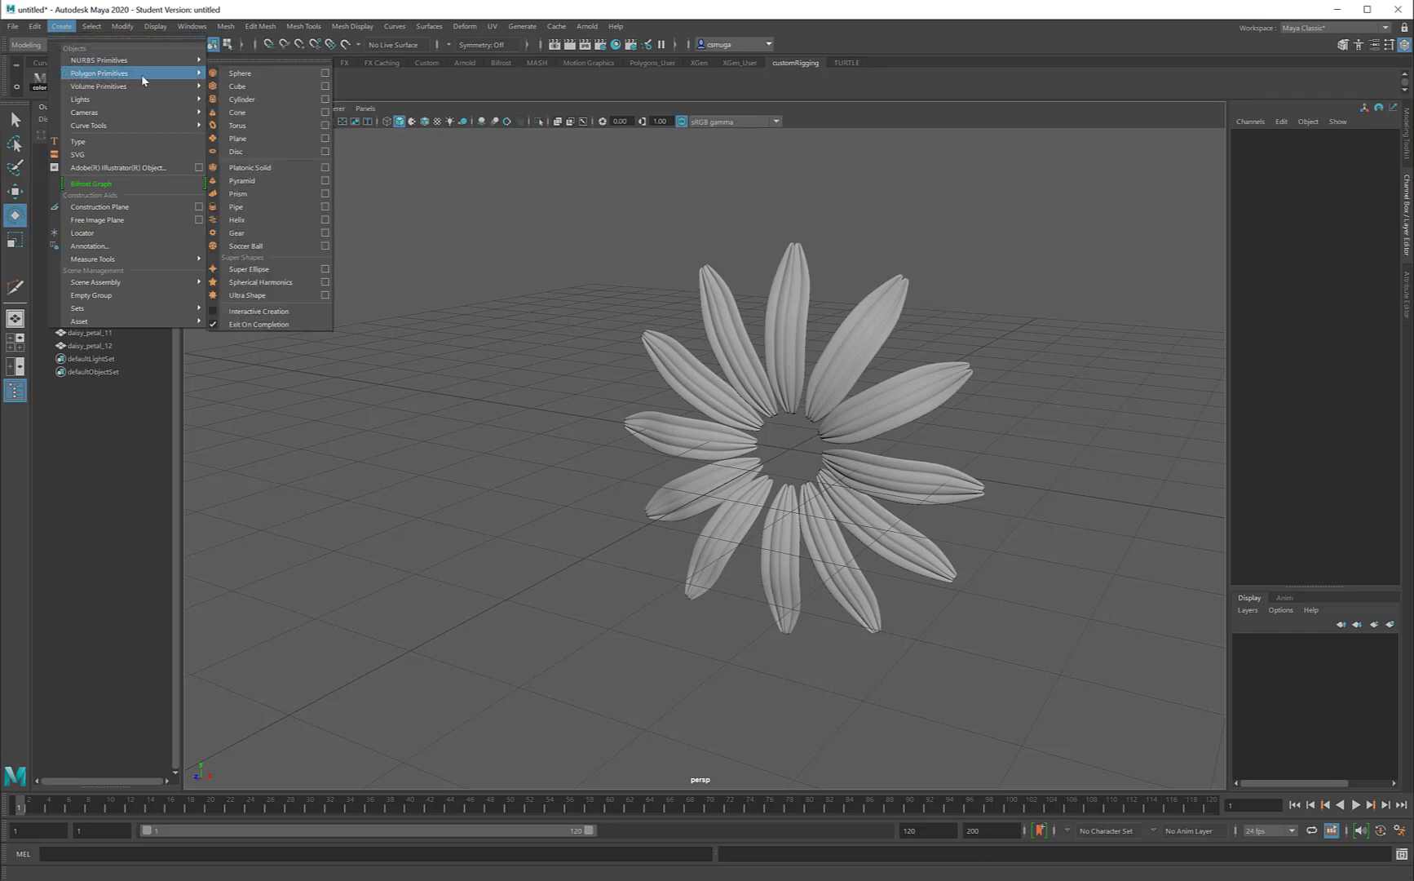
{"action": "left_click", "coordinate": [260, 73]}
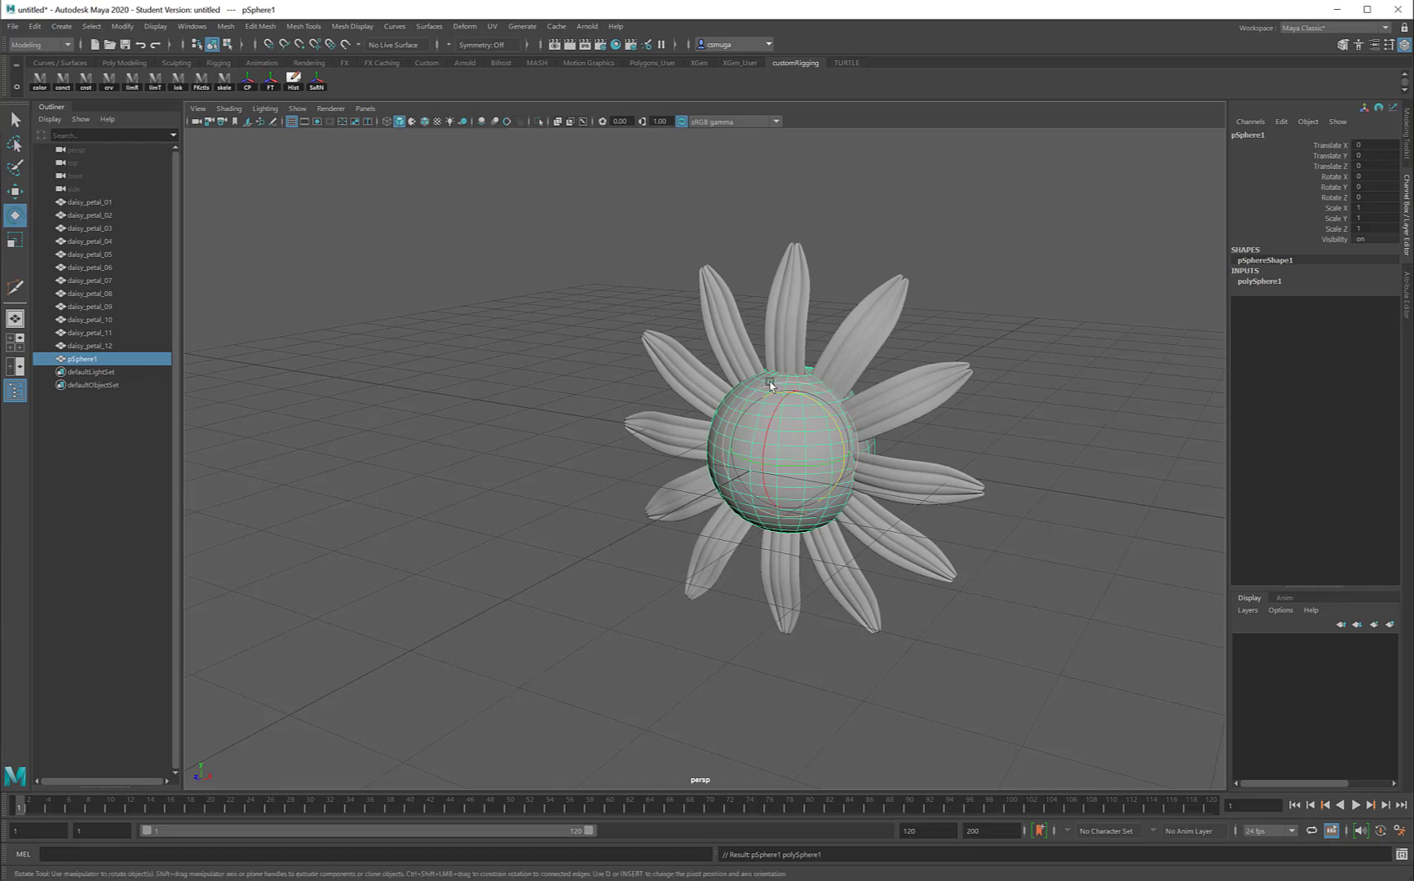
Try moving the sphere about 3.37 units along Z to inspect its poles, and undo the move
{"action": "key", "text": "w"}
{"action": "left_click_drag", "start_coordinate": [700, 477], "coordinate": [664, 480]}
{"action": "left_click_drag", "start_coordinate": [524, 587], "coordinate": [535, 416], "text": "alt"}
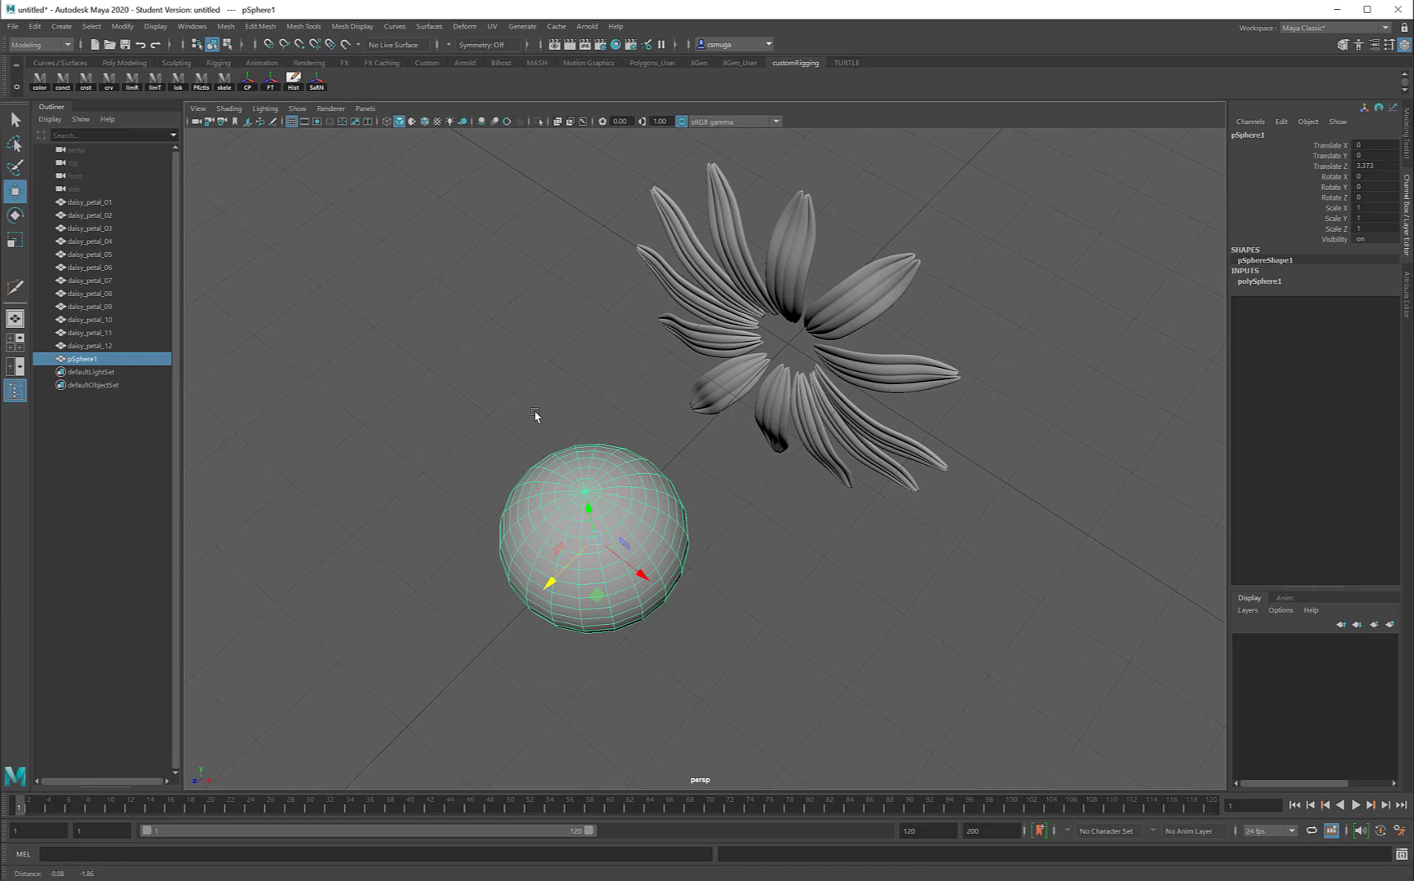
{"action": "scroll", "coordinate": [505, 416], "scroll_direction": "up", "scroll_amount": 6}
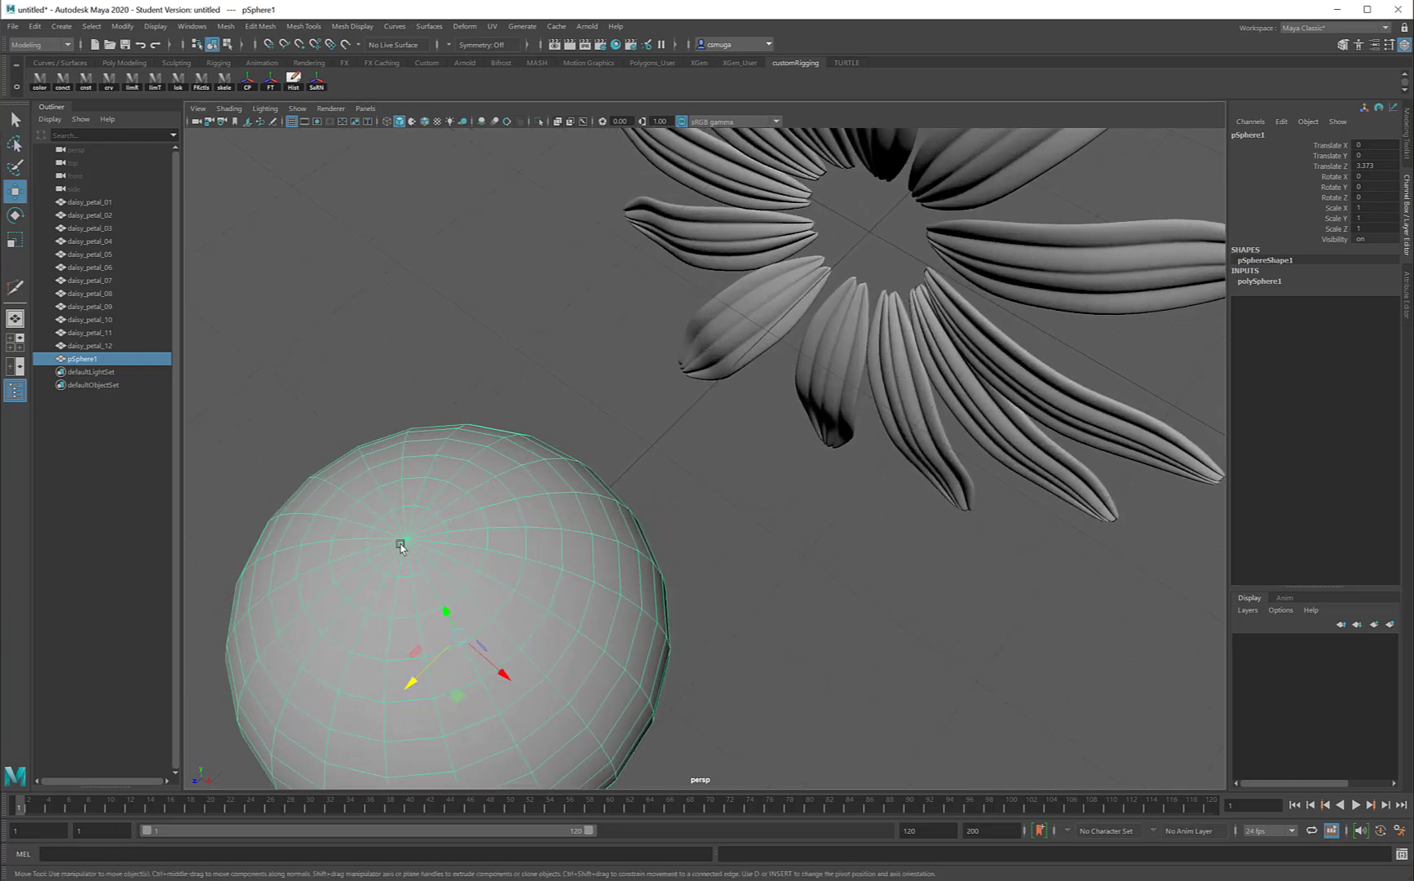
{"action": "left_click_drag", "start_coordinate": [410, 543], "coordinate": [483, 464], "text": "alt"}
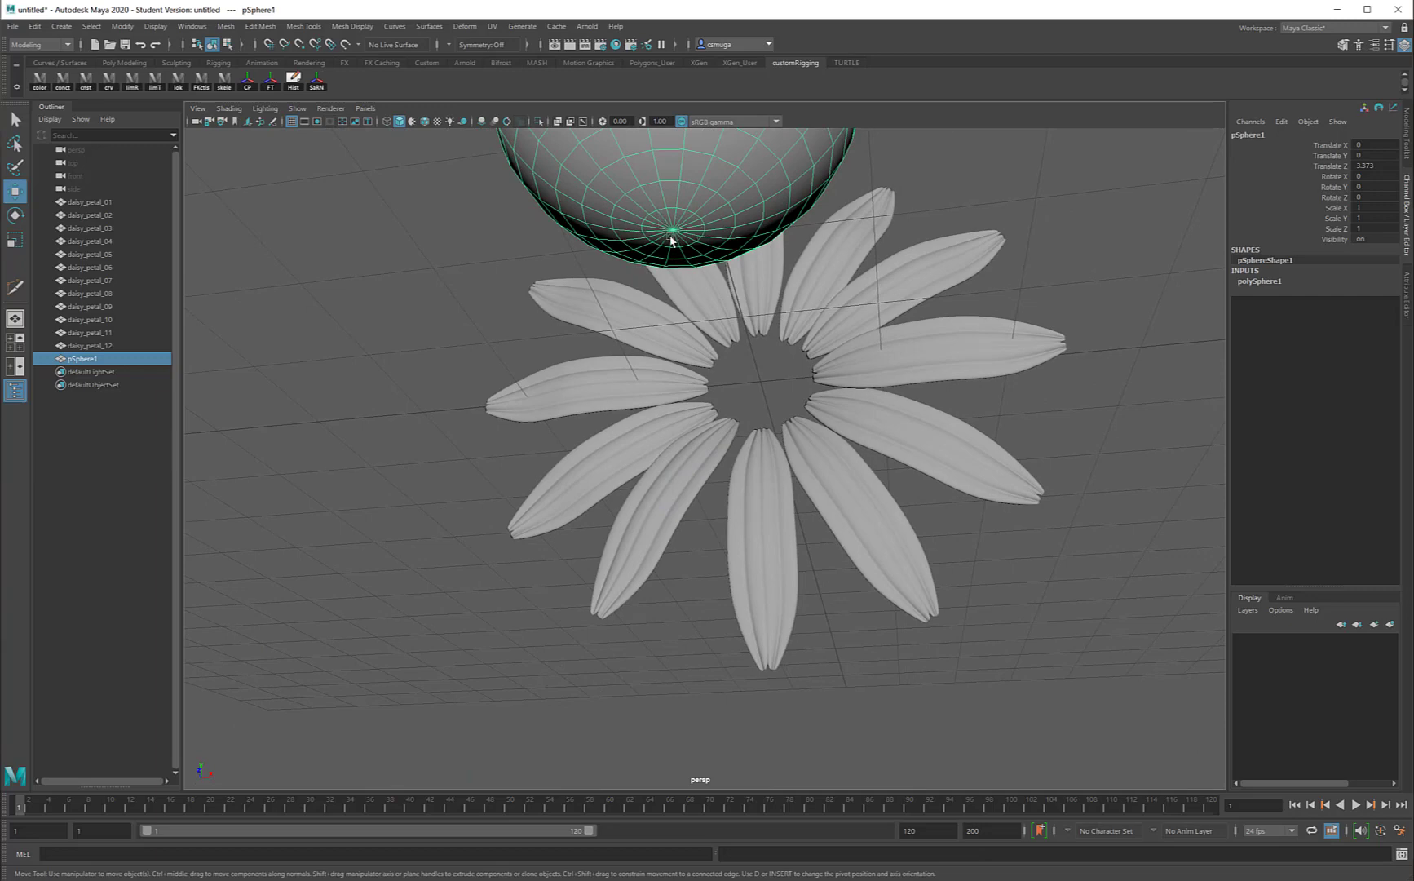
{"action": "key", "text": "f"}
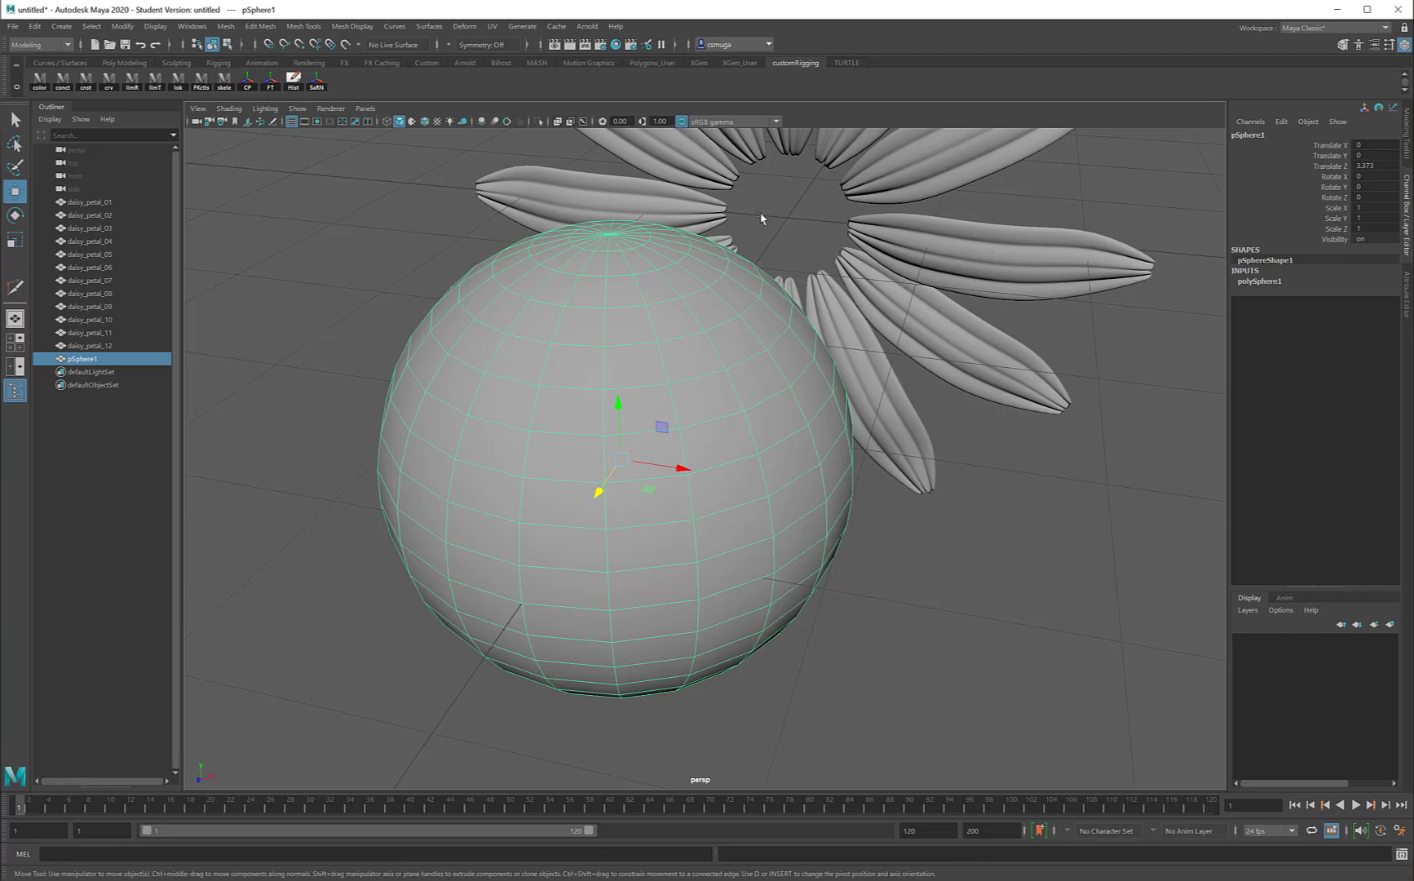
{"action": "key", "text": "ctrl+z"}
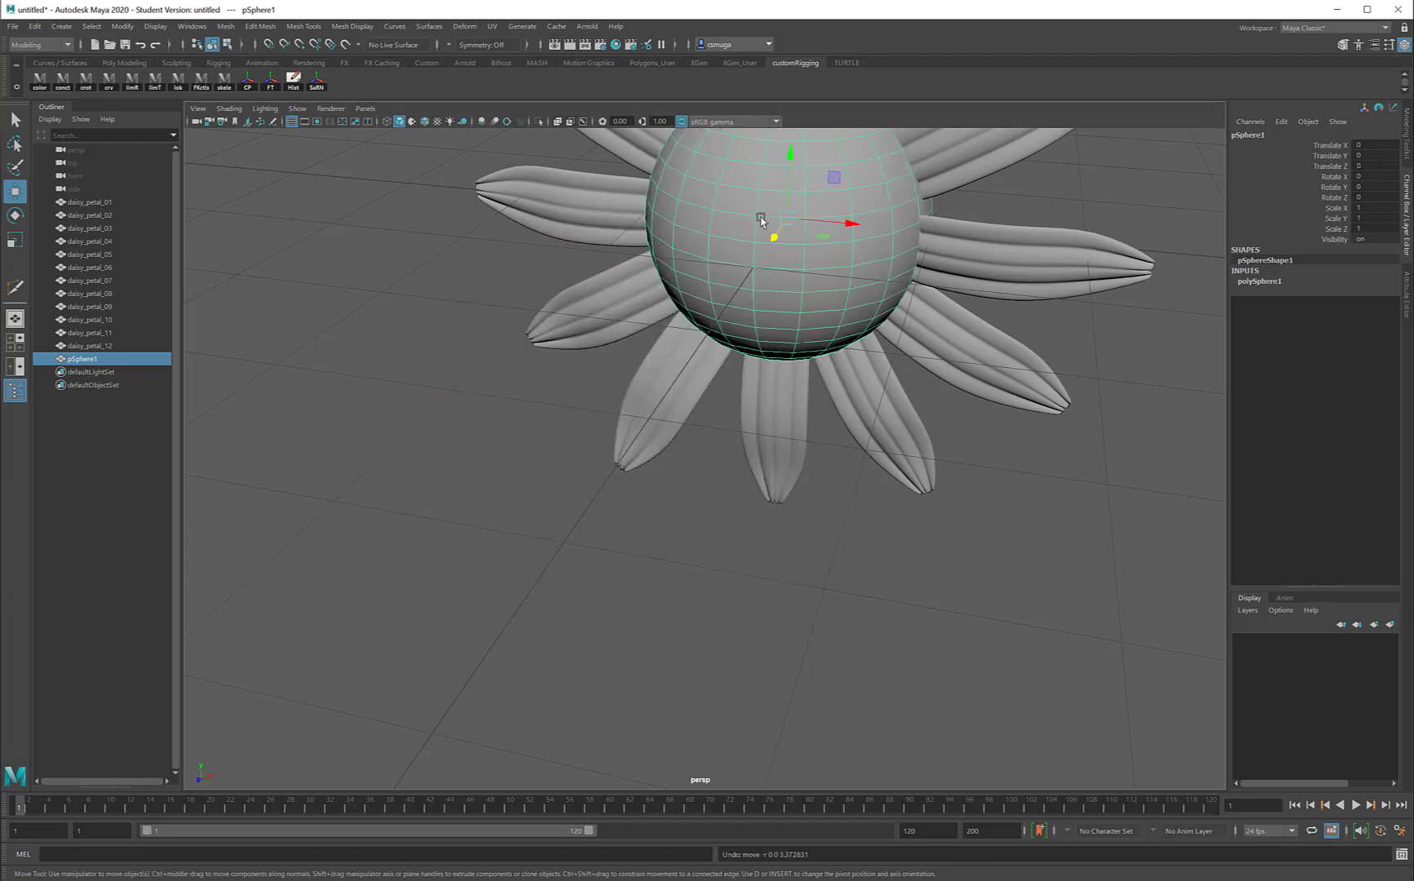
Rotate the sphere so its pole faces forward, with Rotate X set to exactly 90
{"action": "key", "text": "space"}
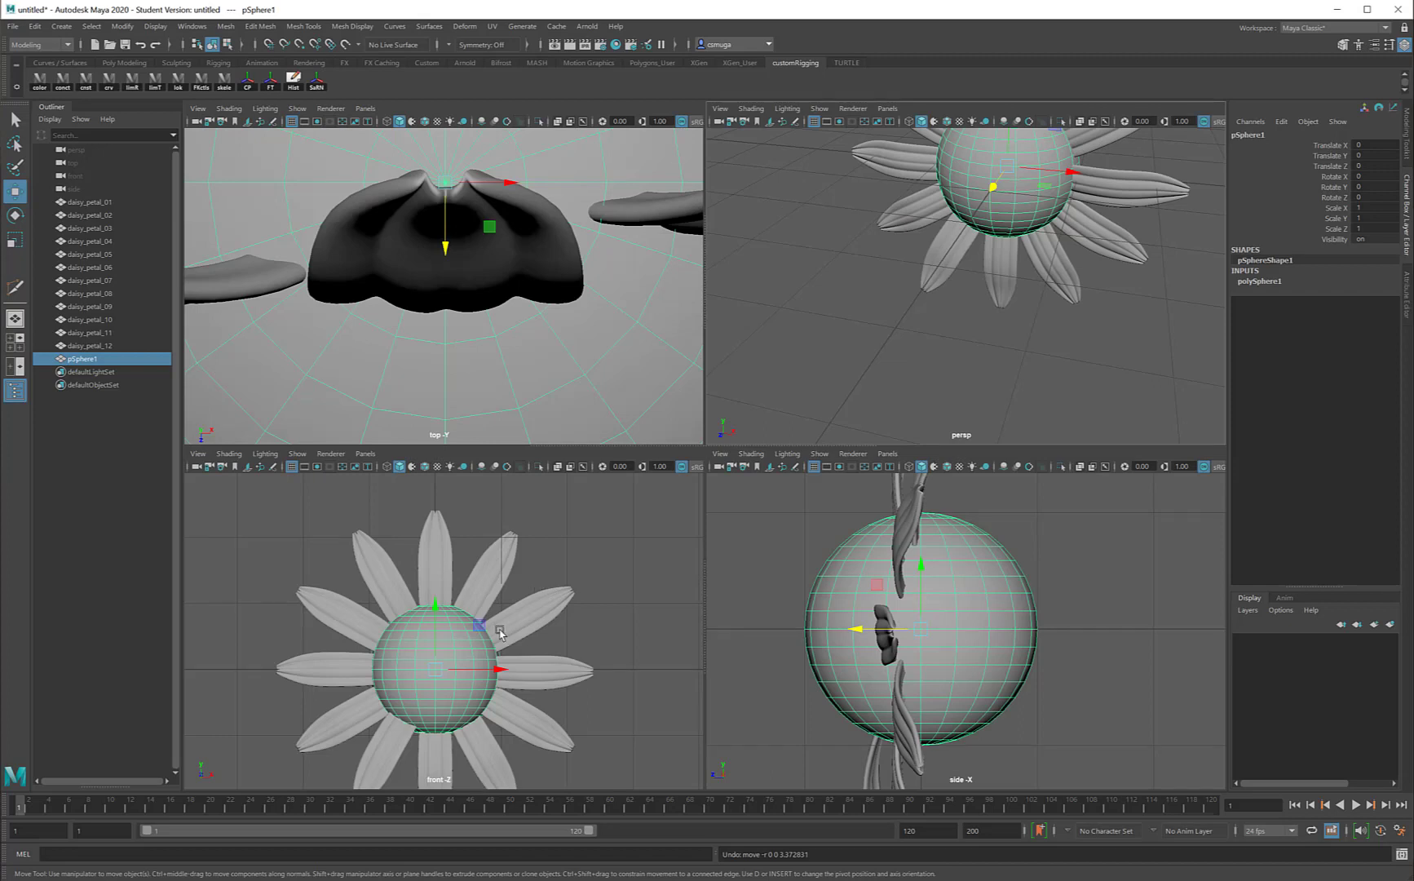
{"action": "key", "text": "e"}
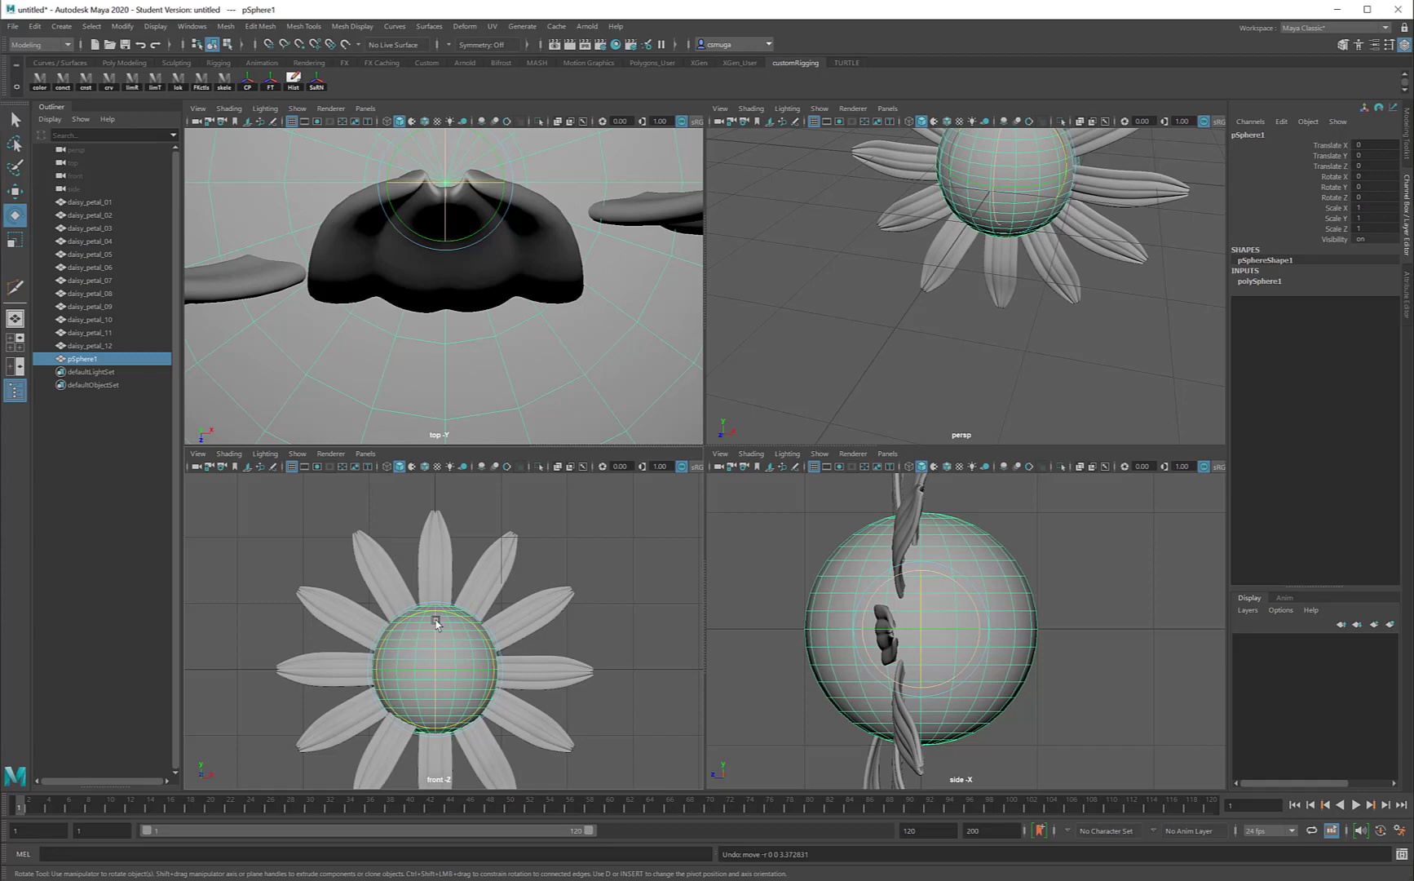
{"action": "left_click_drag", "start_coordinate": [436, 621], "coordinate": [431, 699]}
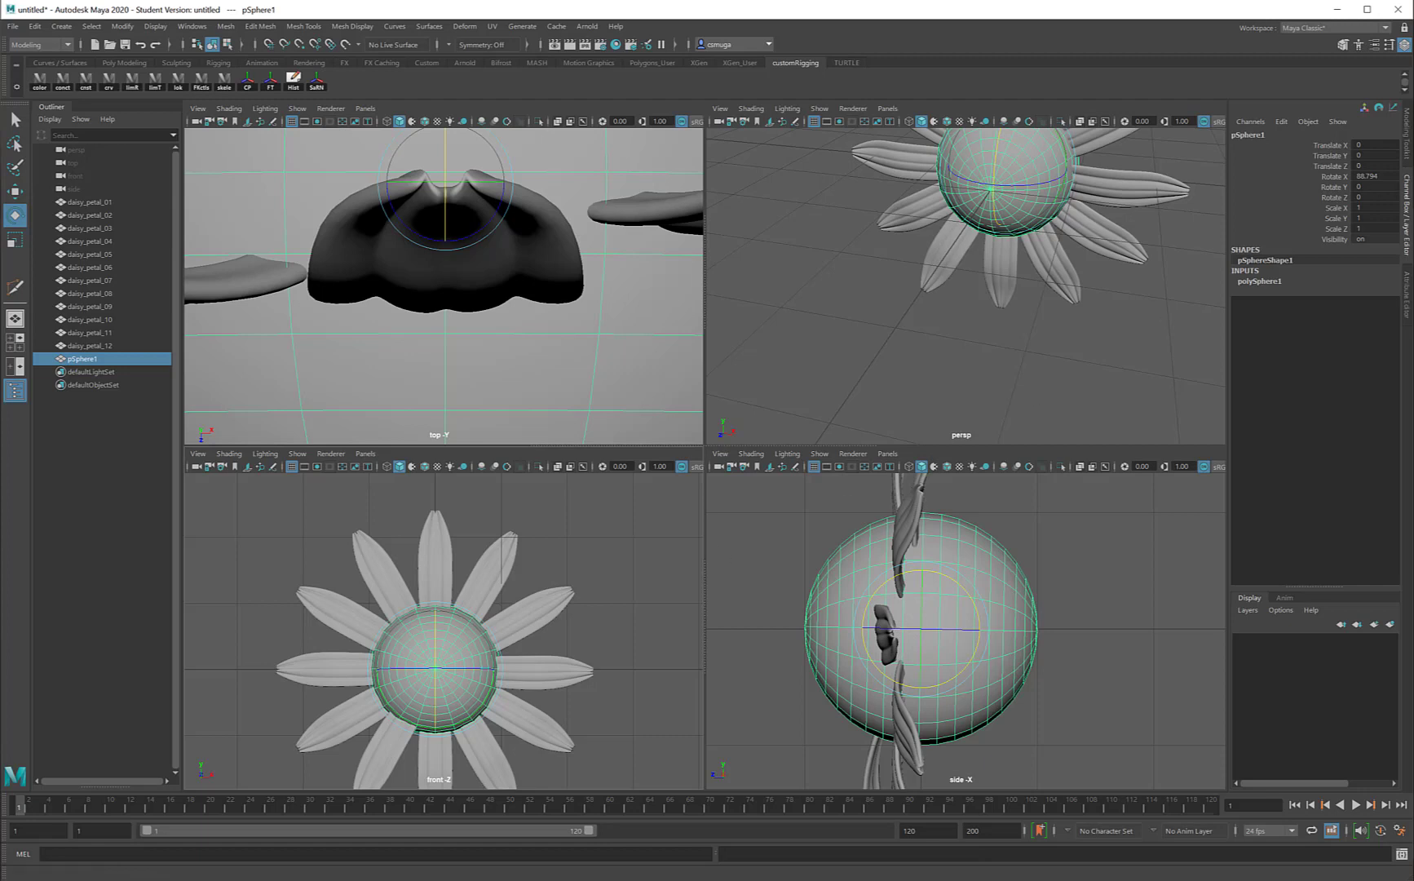
{"action": "double_click", "coordinate": [1373, 176]}
{"action": "type", "text": "90"}
{"action": "key", "text": "Return"}
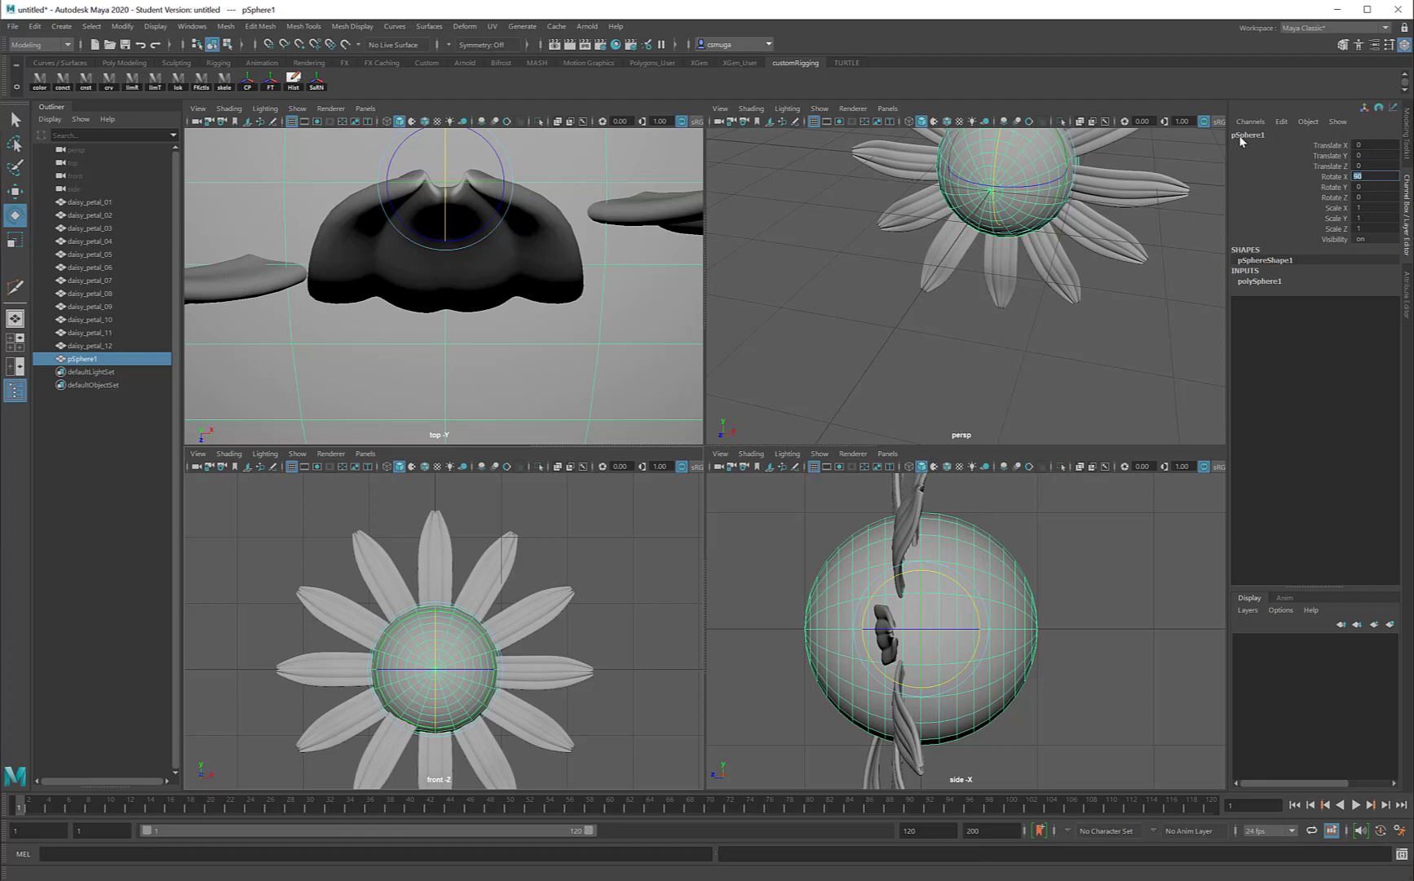
Rename the sphere to daisy_center
{"action": "double_click", "coordinate": [1244, 136]}
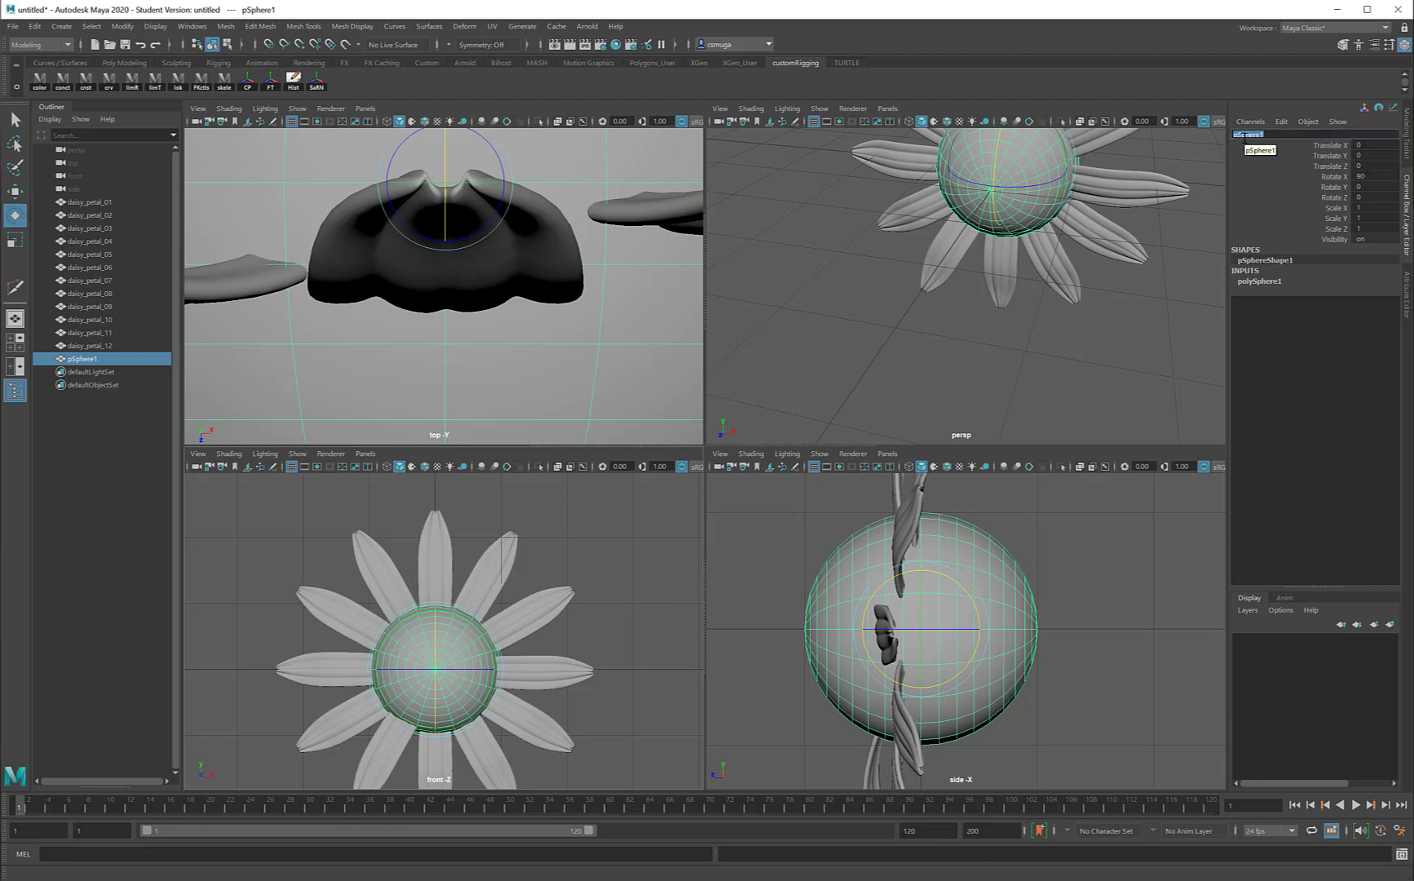
{"action": "type", "text": "daisy_center"}
{"action": "key", "text": "Return"}
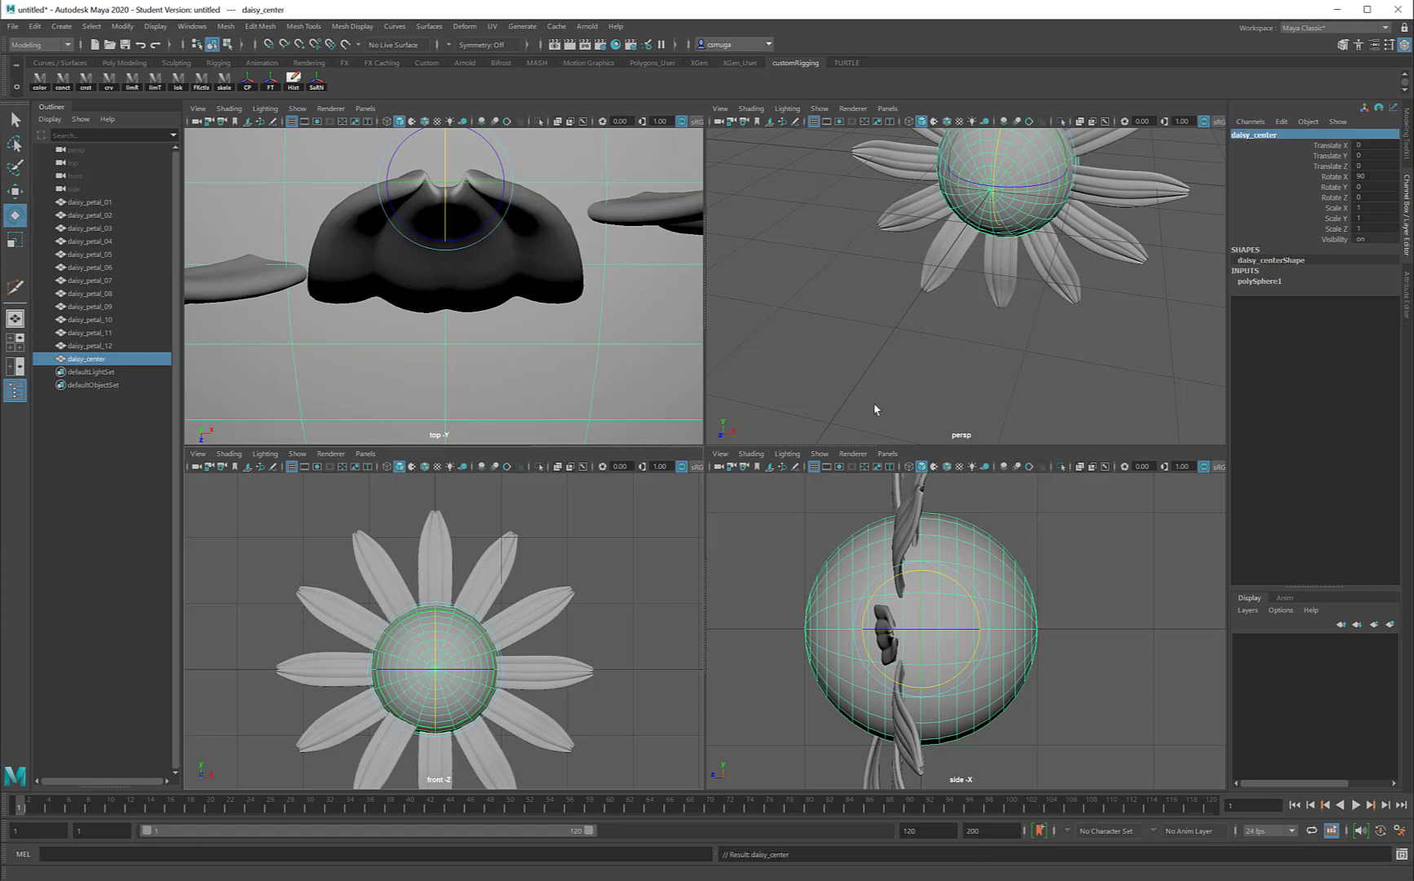
Scale daisy_center down uniformly to about 0.542 so its edge slightly overlaps the inner ends of the petals, using a wireframe front view
{"action": "left_click", "coordinate": [446, 648]}
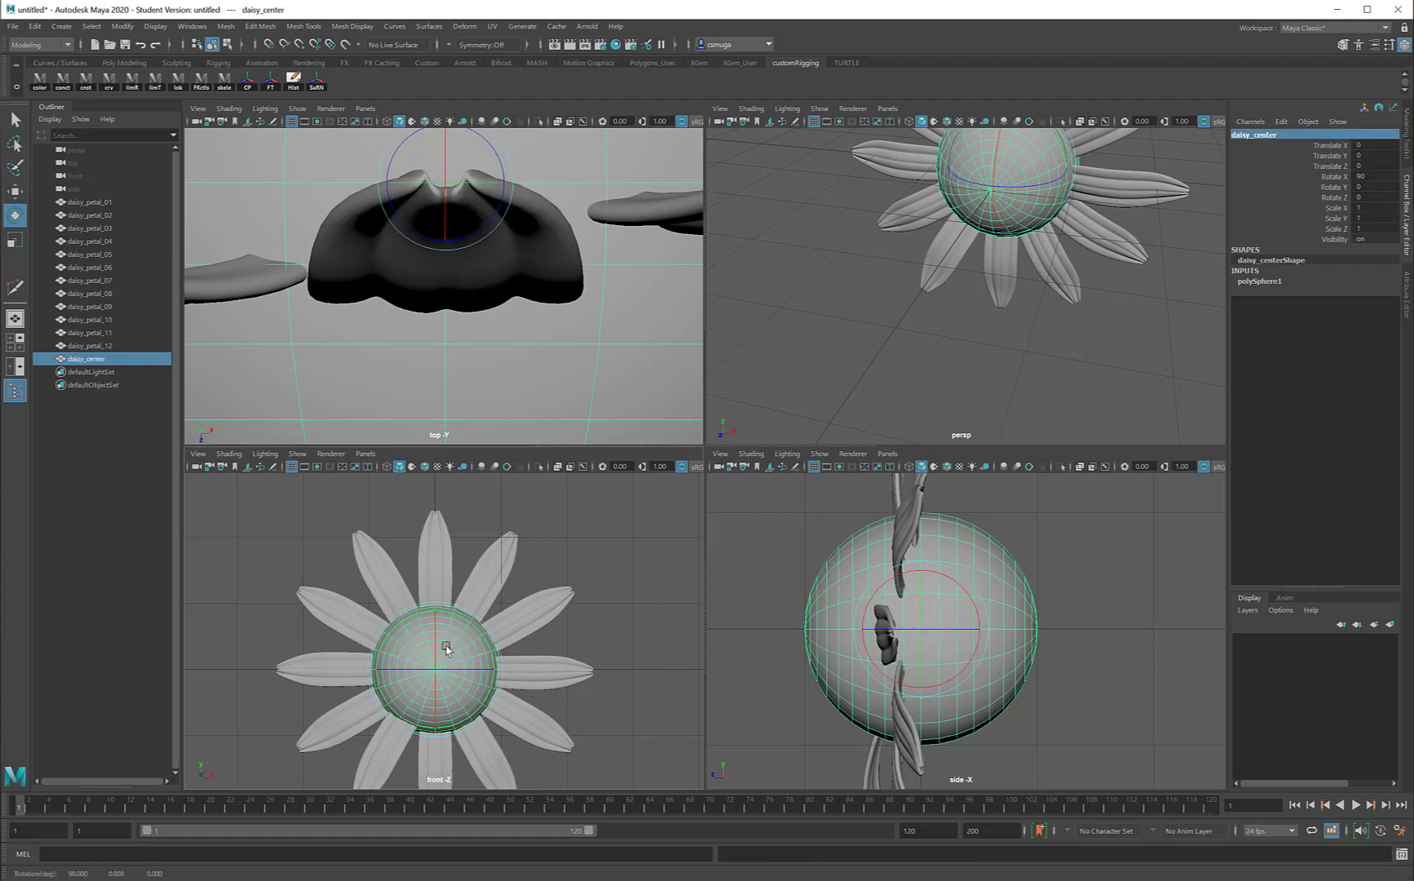
{"action": "middle_click_drag", "start_coordinate": [498, 703], "coordinate": [522, 659], "text": "alt"}
{"action": "key", "text": "4"}
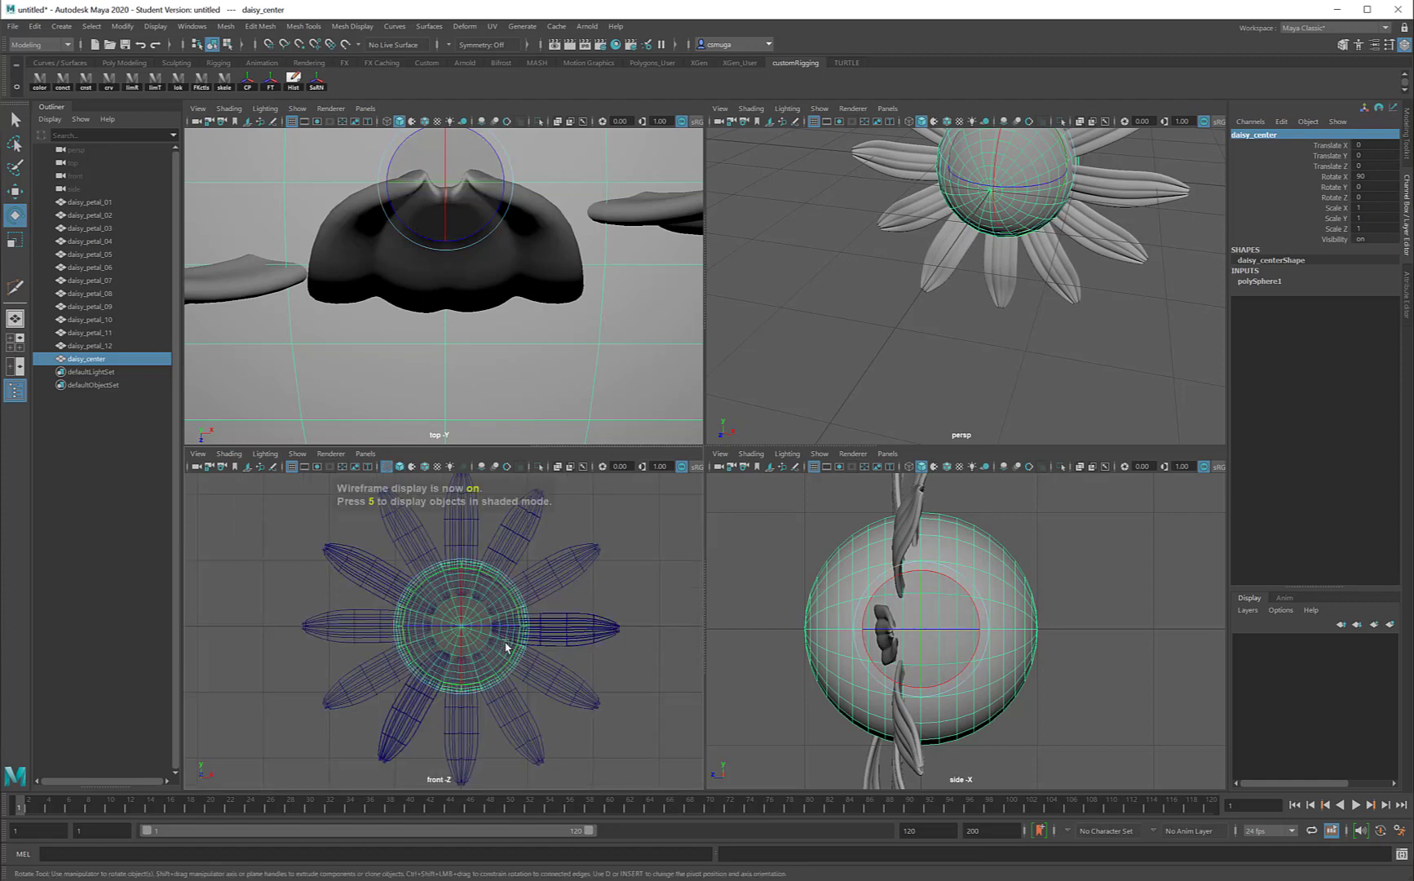
{"action": "key", "text": "space"}
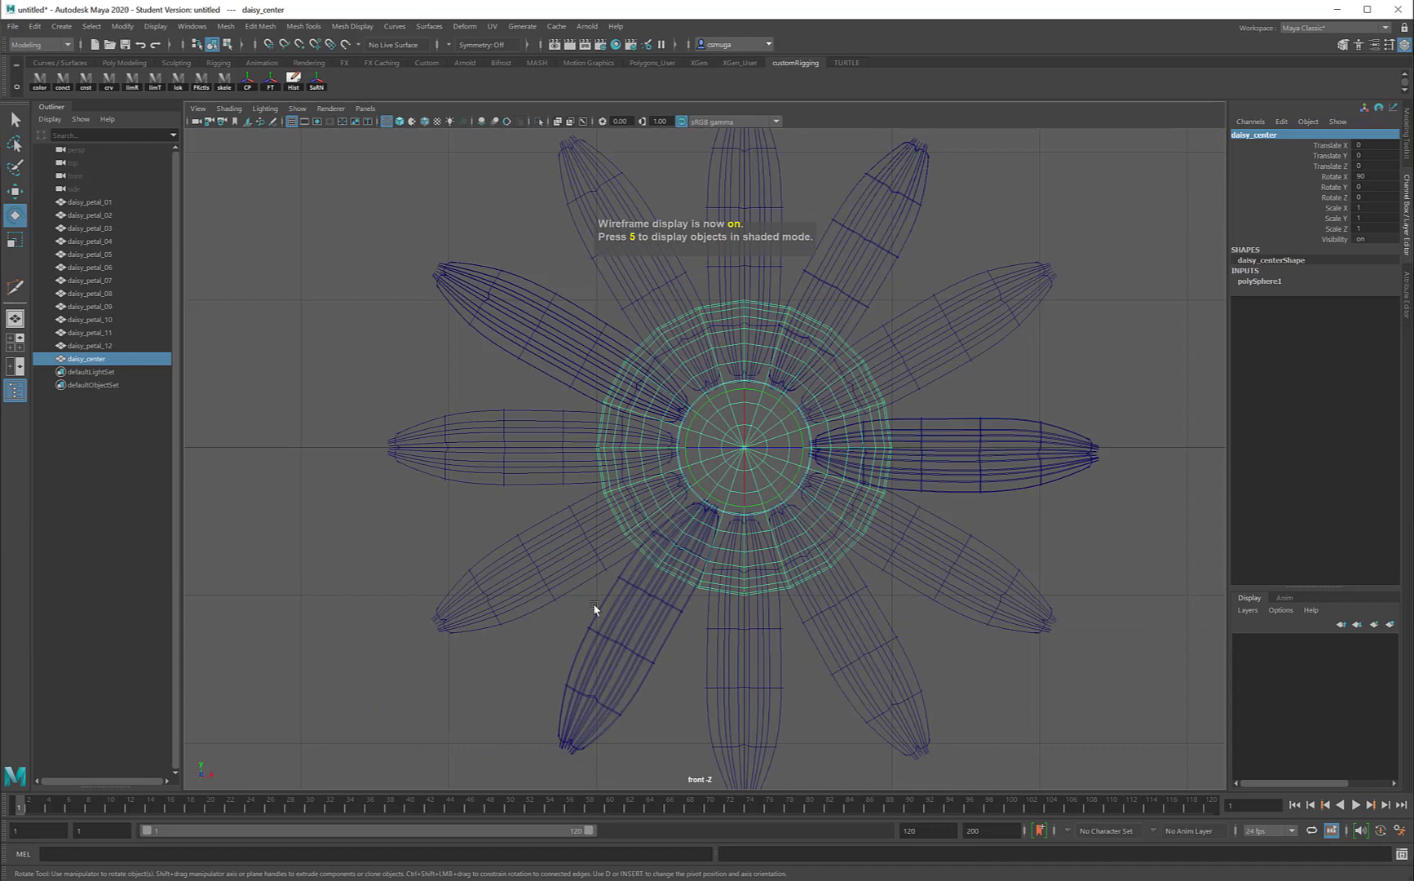
{"action": "right_click_drag", "start_coordinate": [691, 413], "coordinate": [901, 372], "text": "alt"}
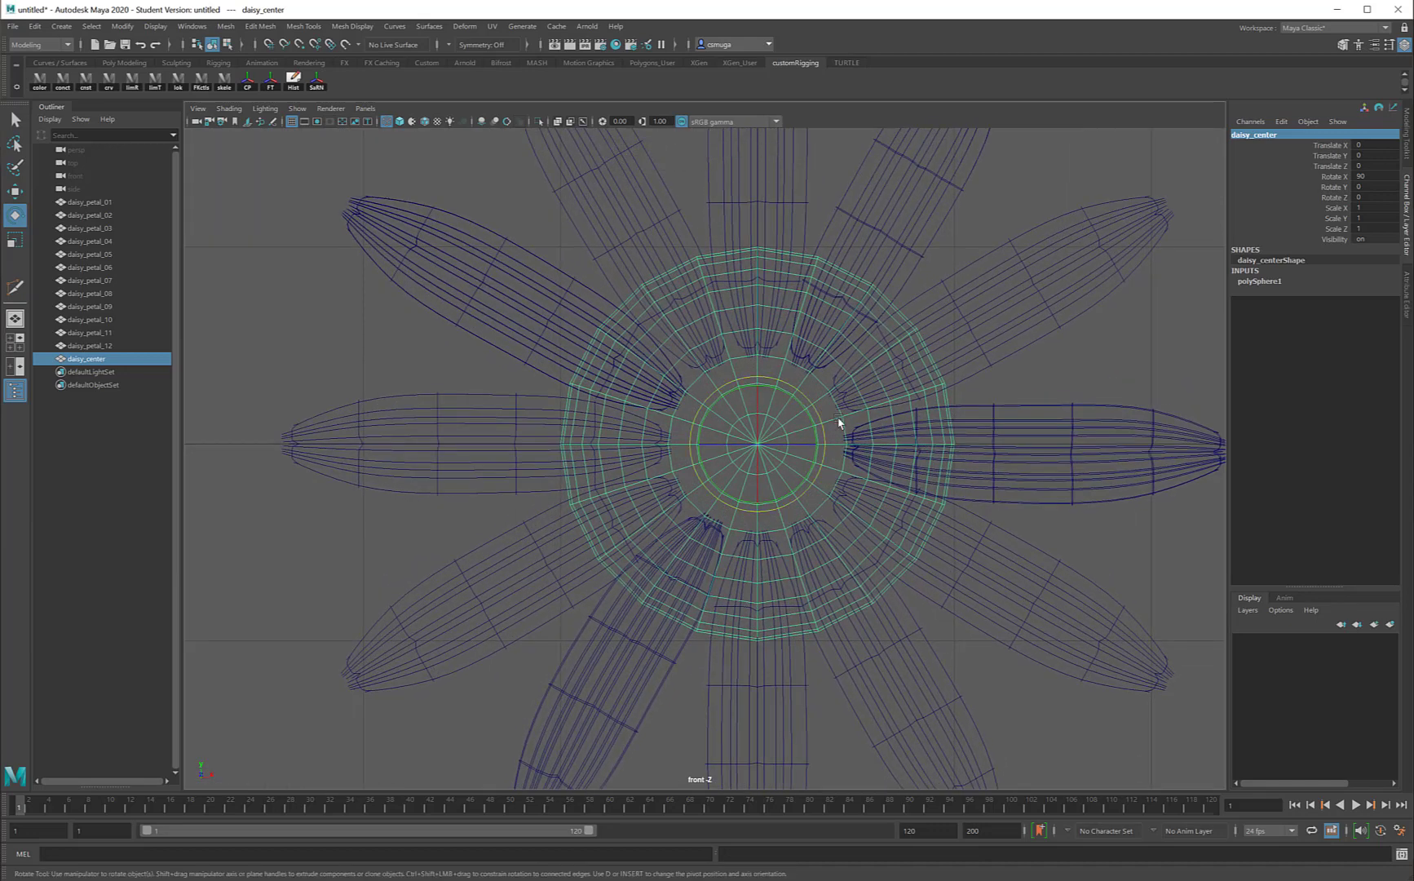
{"action": "key", "text": "r"}
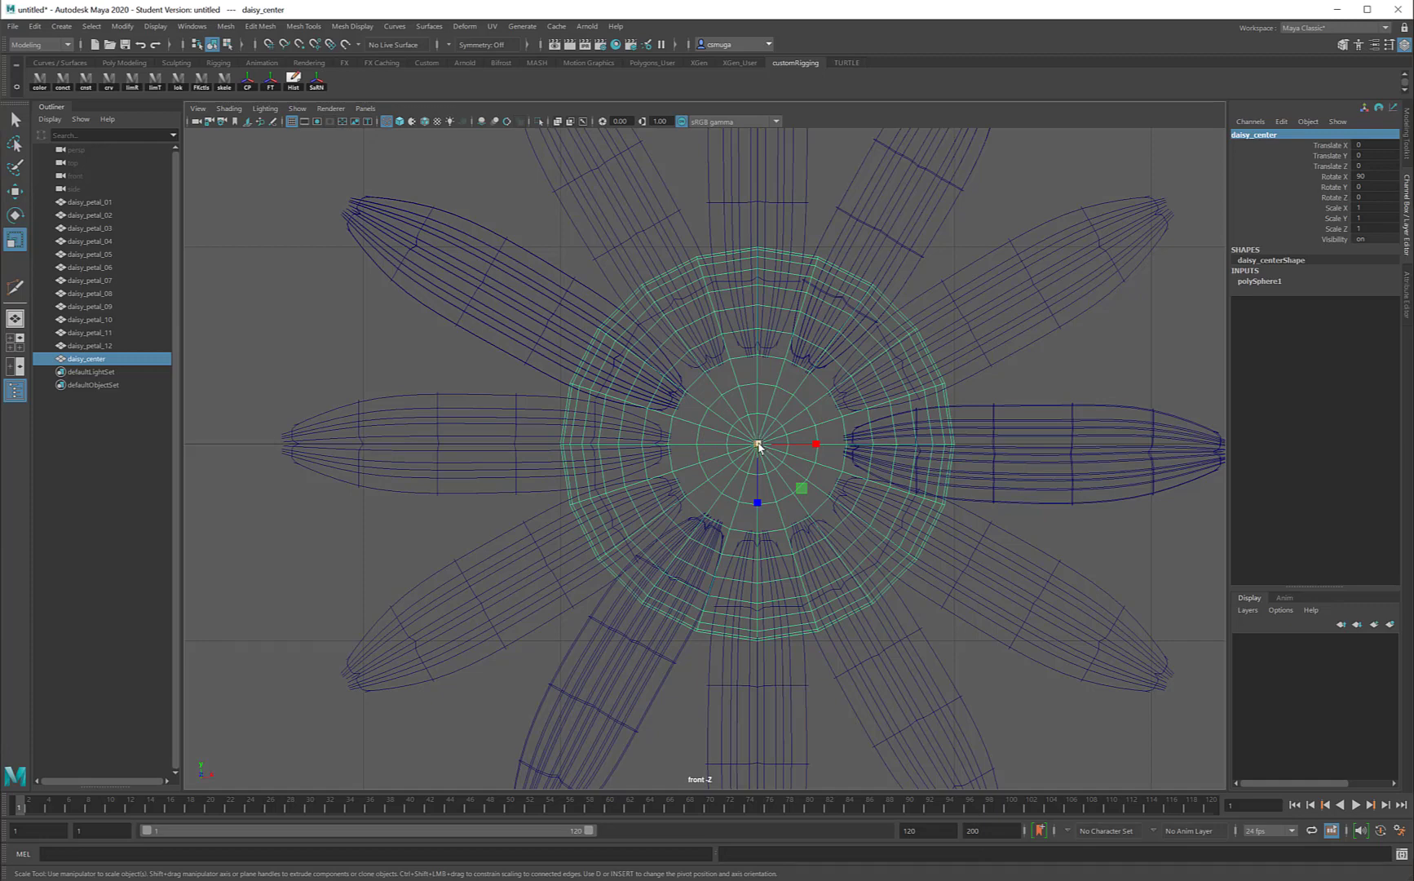
{"action": "left_click_drag", "start_coordinate": [759, 445], "coordinate": [619, 445]}
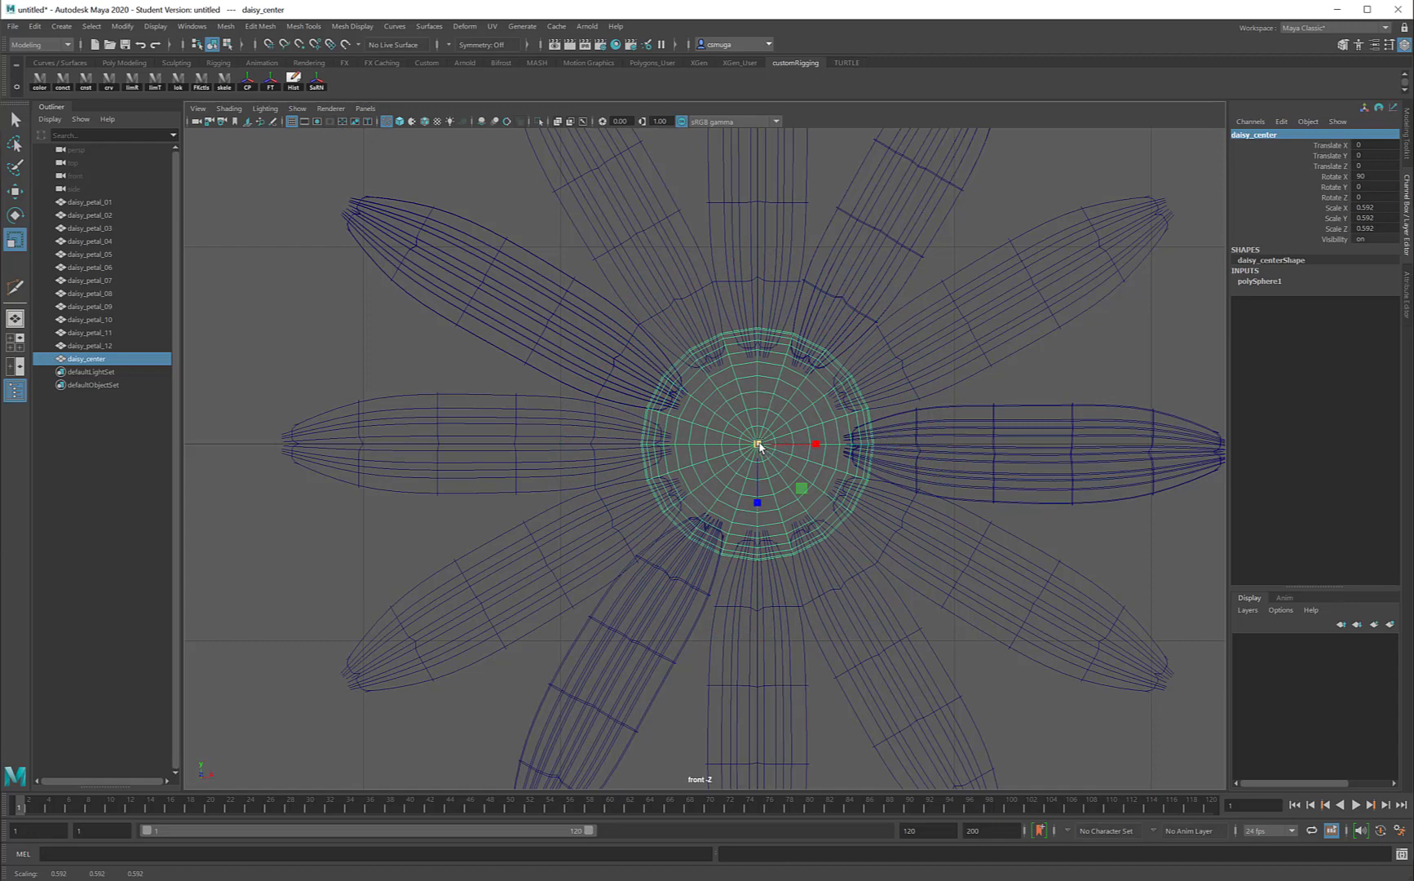
{"action": "left_click_drag", "start_coordinate": [759, 446], "coordinate": [752, 446]}
{"action": "key", "text": "space"}
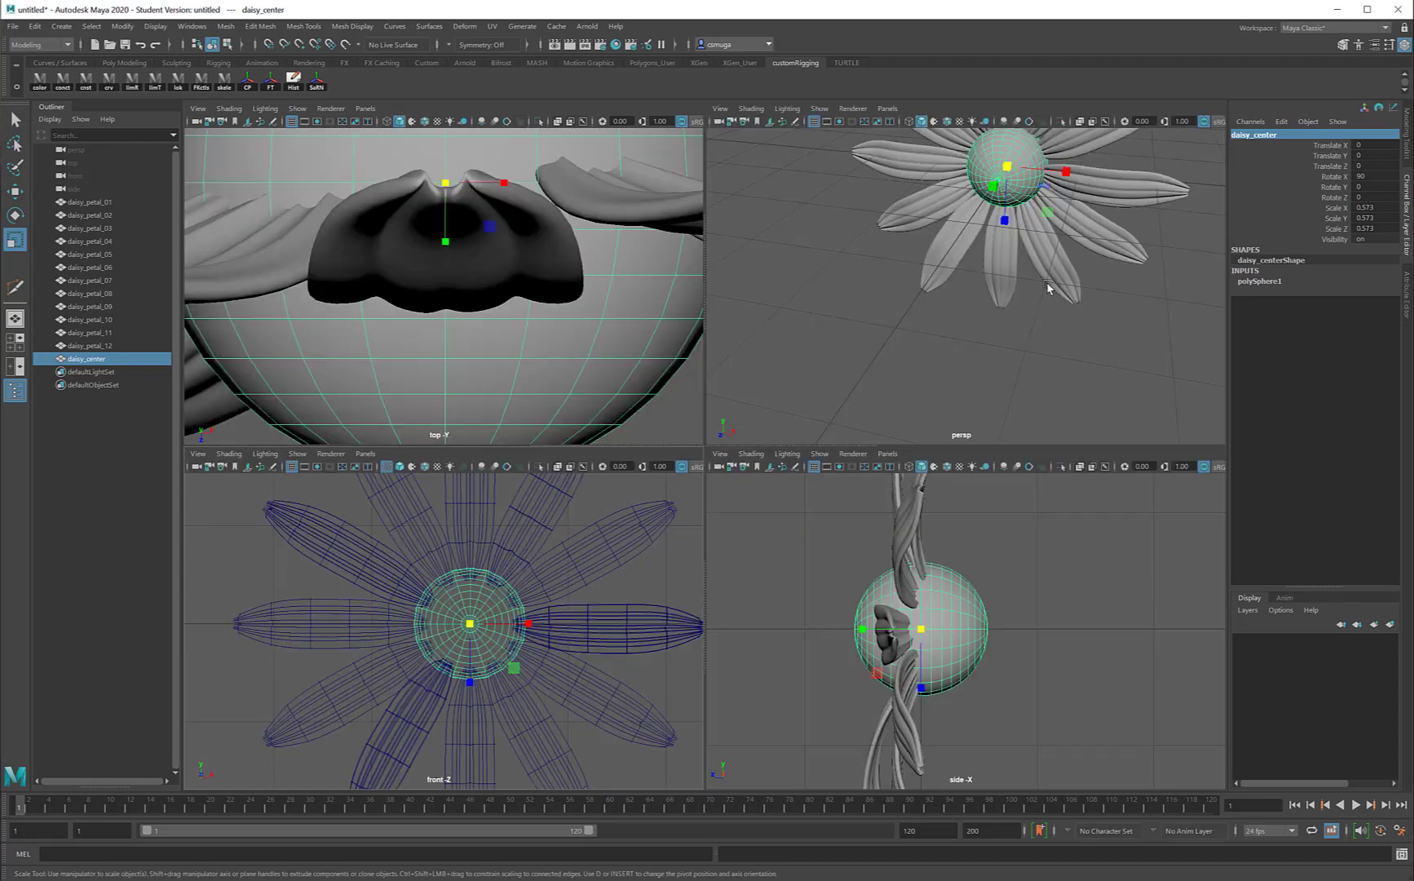
{"action": "mouse_move", "coordinate": [1049, 288]}
{"action": "left_mouse_down", "text": "alt"}
{"action": "mouse_move", "coordinate": [969, 284]}
{"action": "mouse_move", "coordinate": [906, 252]}
{"action": "mouse_move", "coordinate": [913, 278]}
{"action": "mouse_move", "coordinate": [1067, 303]}
{"action": "mouse_move", "coordinate": [1059, 280]}
{"action": "left_mouse_up", "text": "alt"}
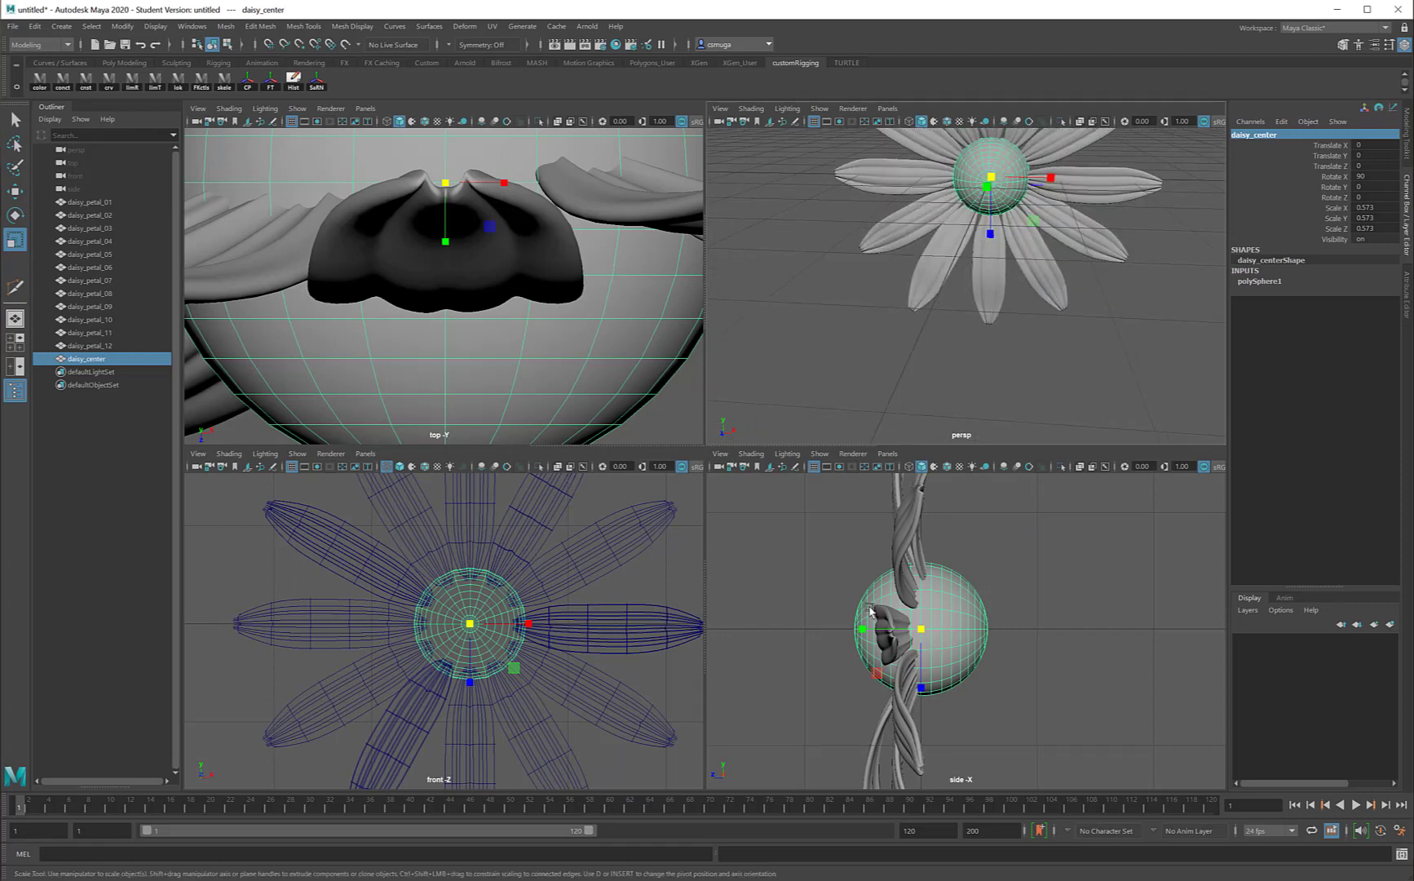
{"action": "left_click_drag", "start_coordinate": [470, 623], "coordinate": [468, 624]}
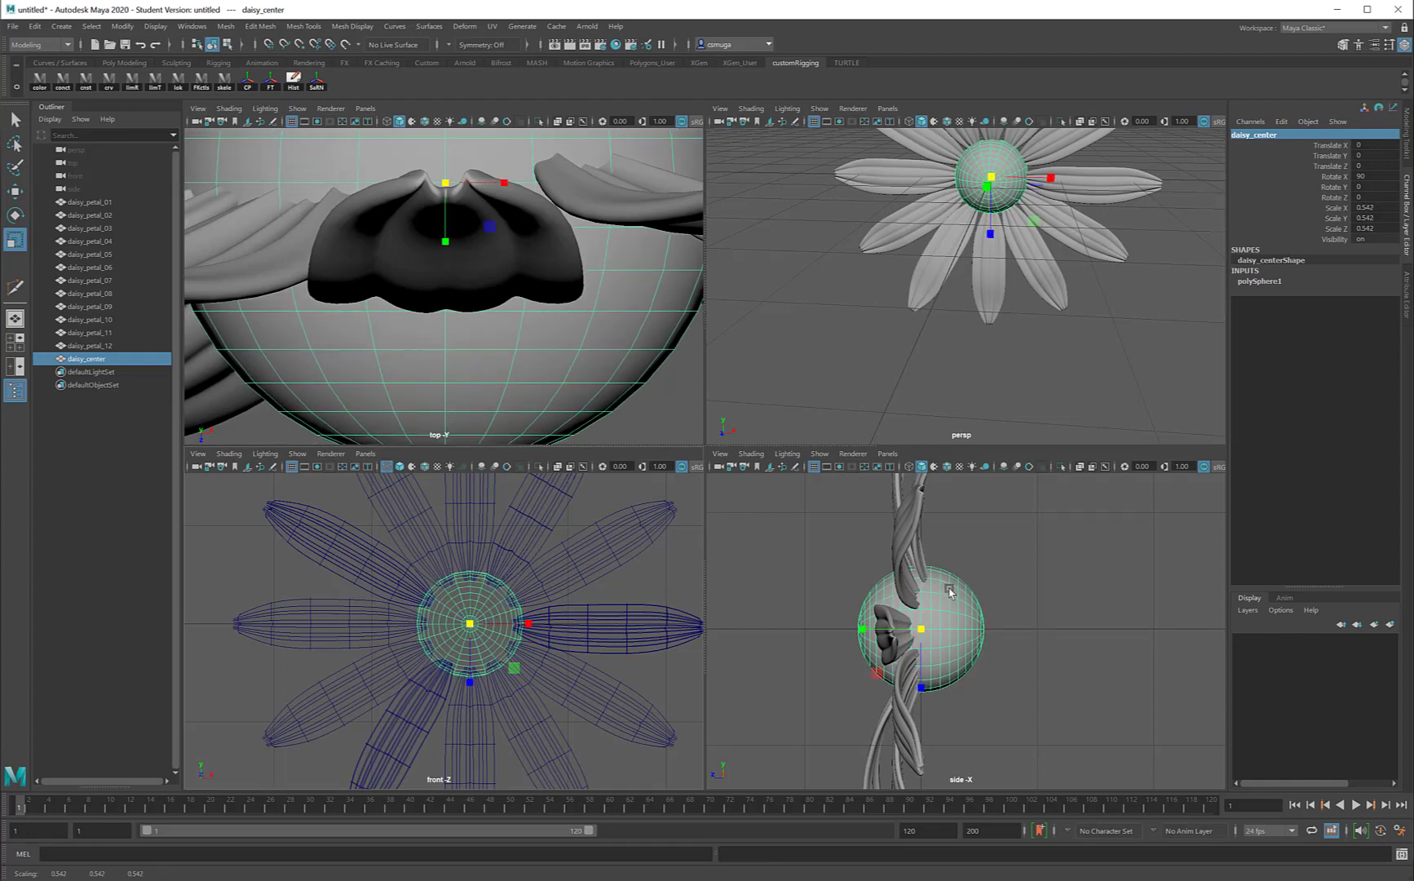
Select the front-half faces of daisy_center and extrude them outward with a local Z translation of about 0.043
{"action": "right_click_drag", "start_coordinate": [876, 573], "coordinate": [877, 612]}
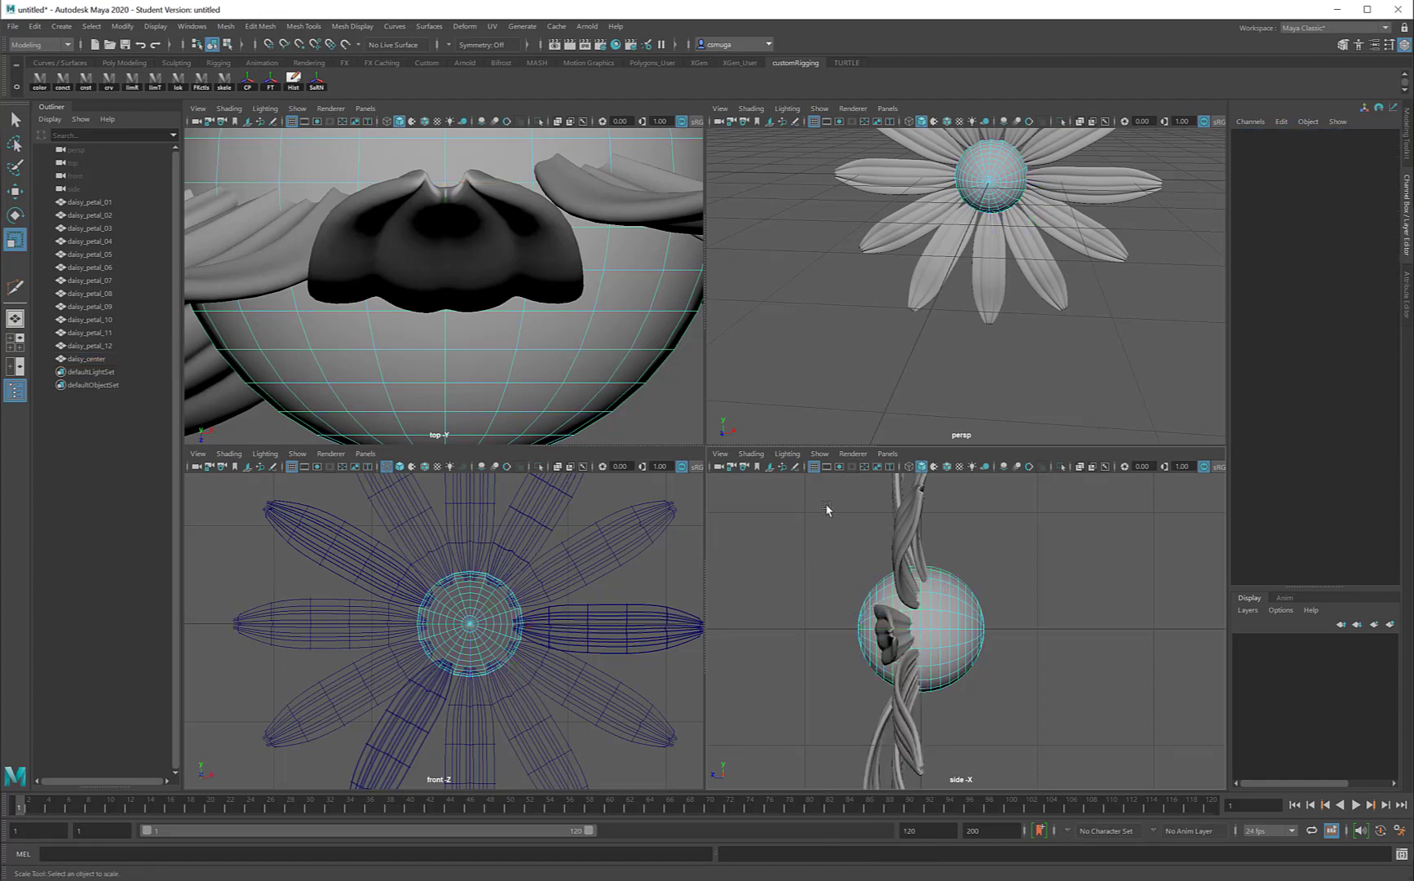
{"action": "left_click_drag", "start_coordinate": [824, 500], "coordinate": [919, 752]}
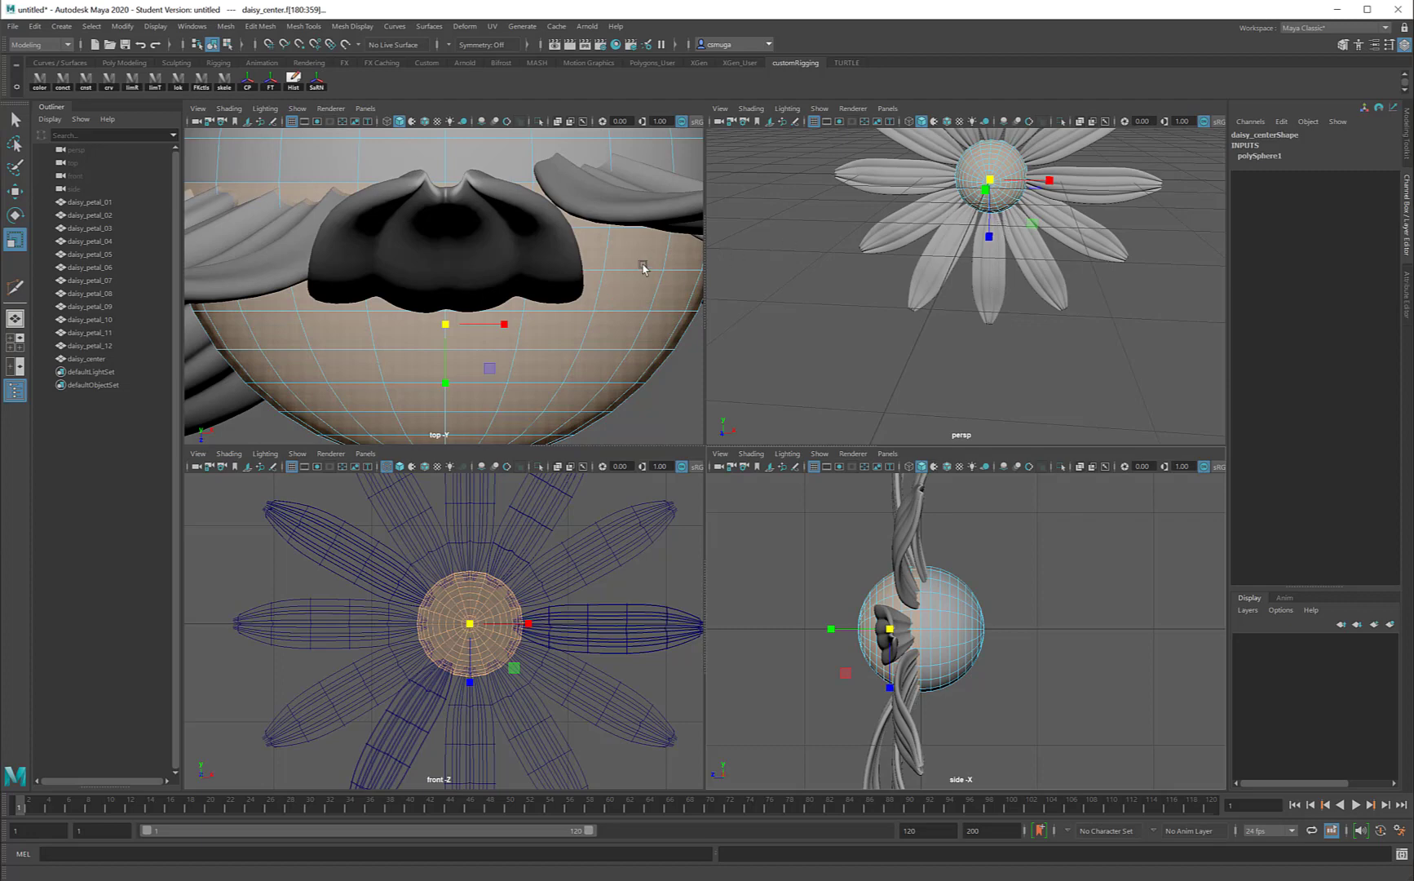
{"action": "scroll", "coordinate": [643, 268], "scroll_direction": "down", "scroll_amount": 6}
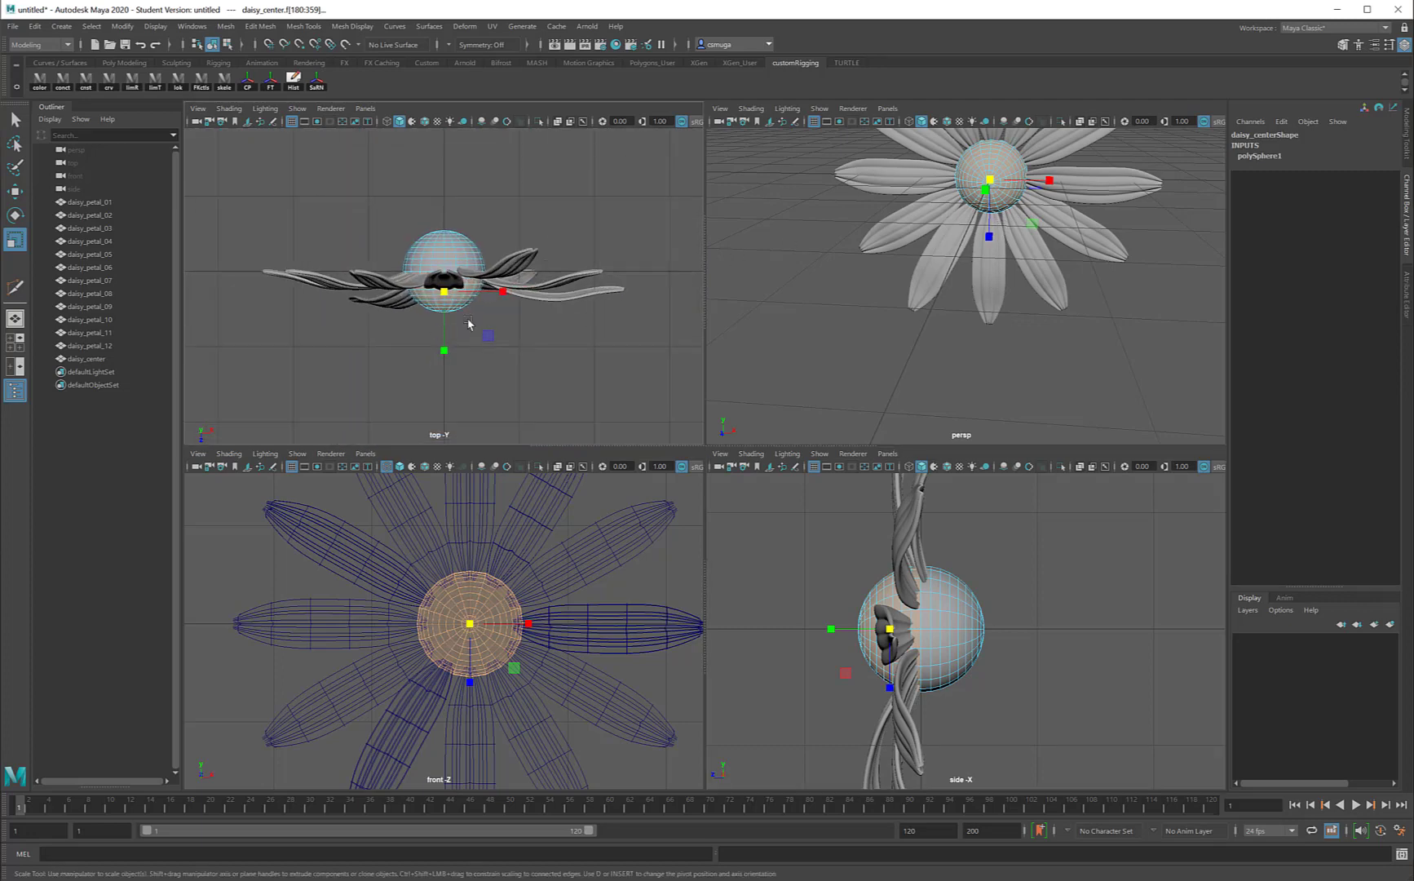
{"action": "left_click_drag", "start_coordinate": [950, 289], "coordinate": [1010, 236], "text": "alt"}
{"action": "scroll", "coordinate": [982, 298], "scroll_direction": "up", "scroll_amount": 3}
{"action": "scroll", "coordinate": [971, 265], "scroll_direction": "up", "scroll_amount": 1}
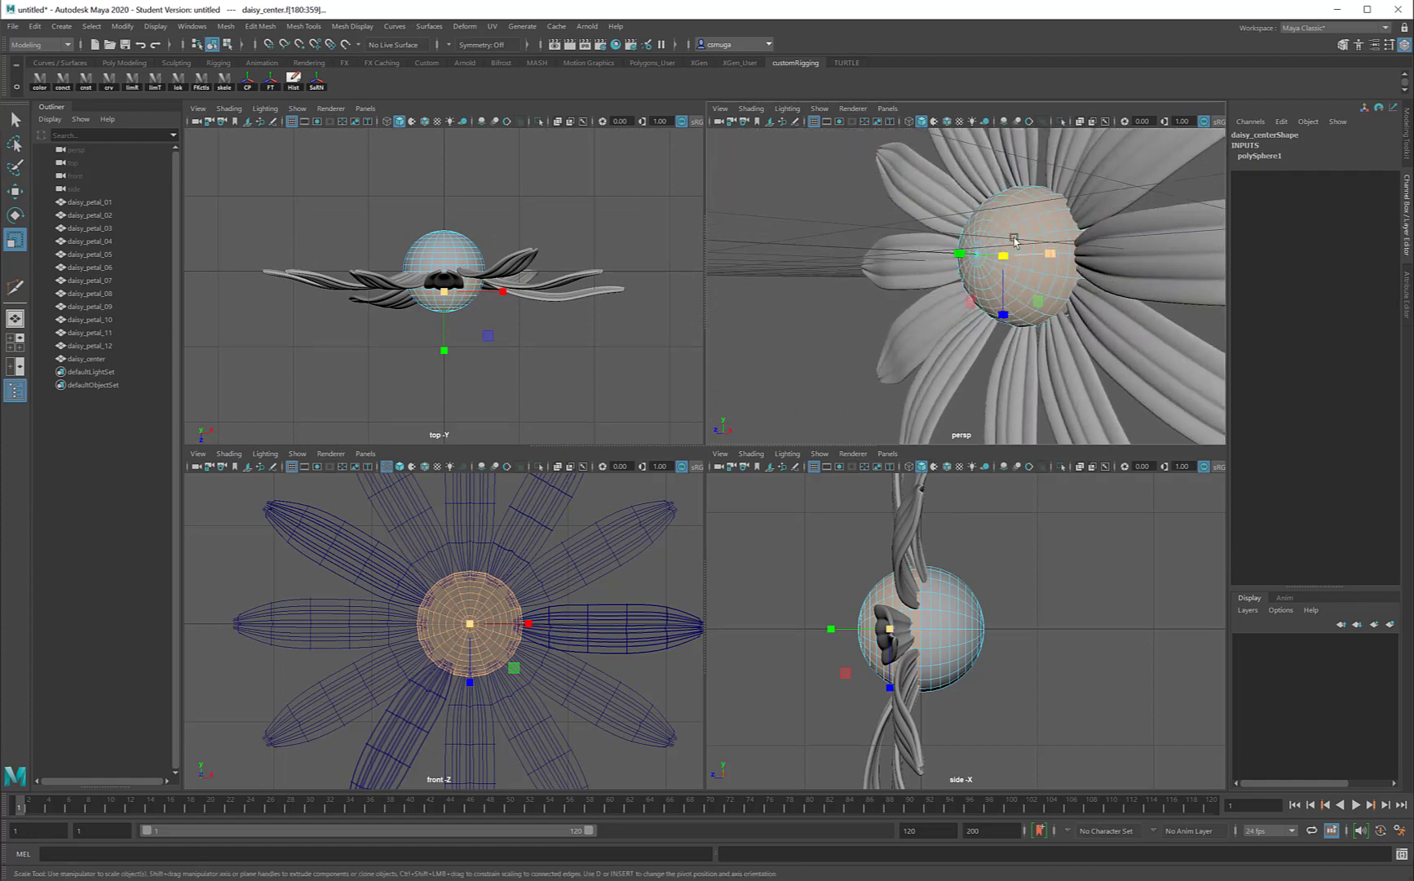
{"action": "left_click", "coordinate": [1012, 234]}
{"action": "right_click", "coordinate": [1009, 236], "text": "shift"}
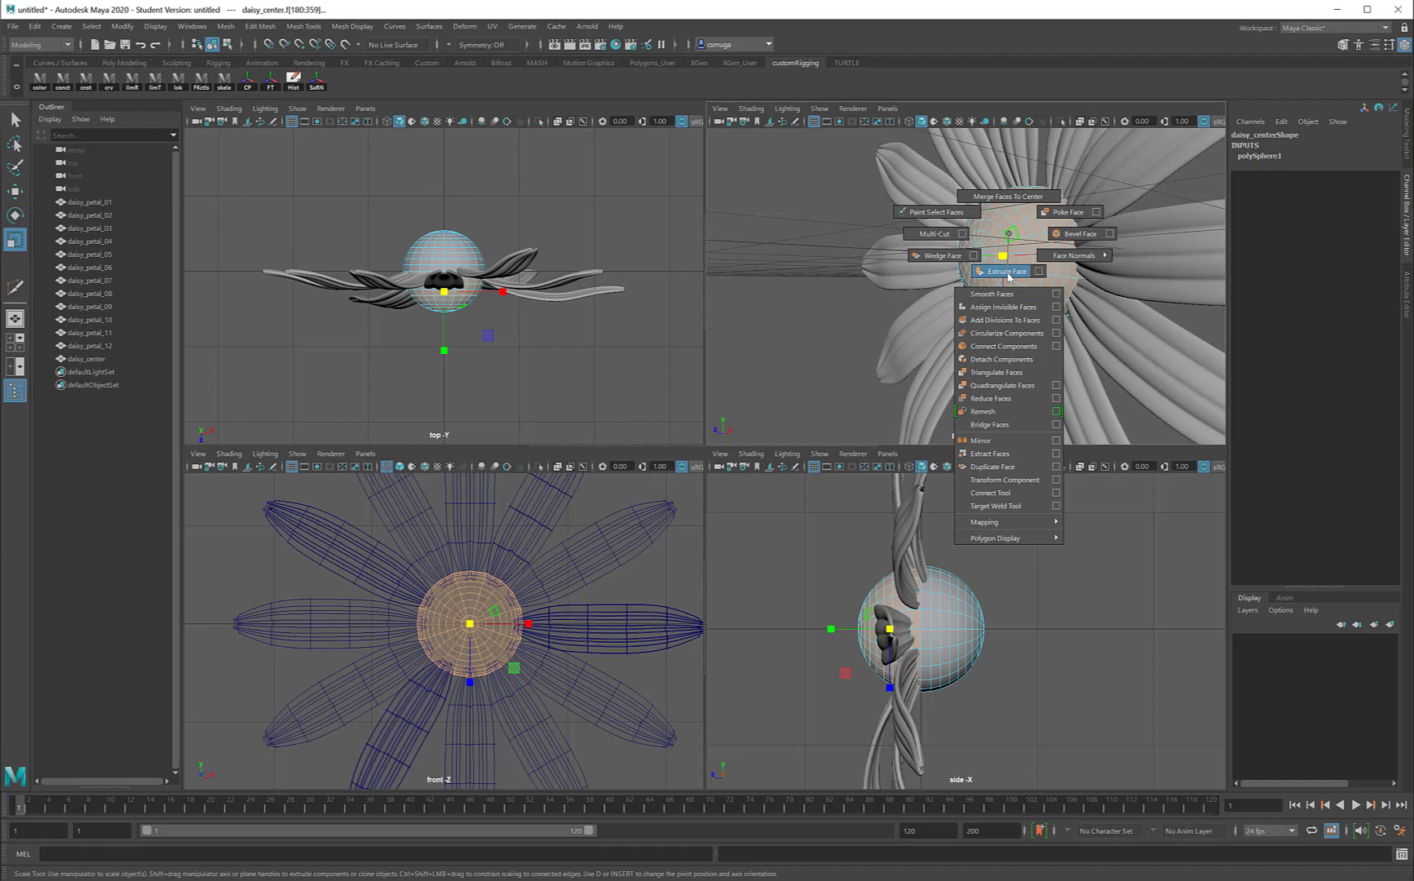
{"action": "right_click_drag", "start_coordinate": [1008, 277], "coordinate": [1009, 276], "text": "shift"}
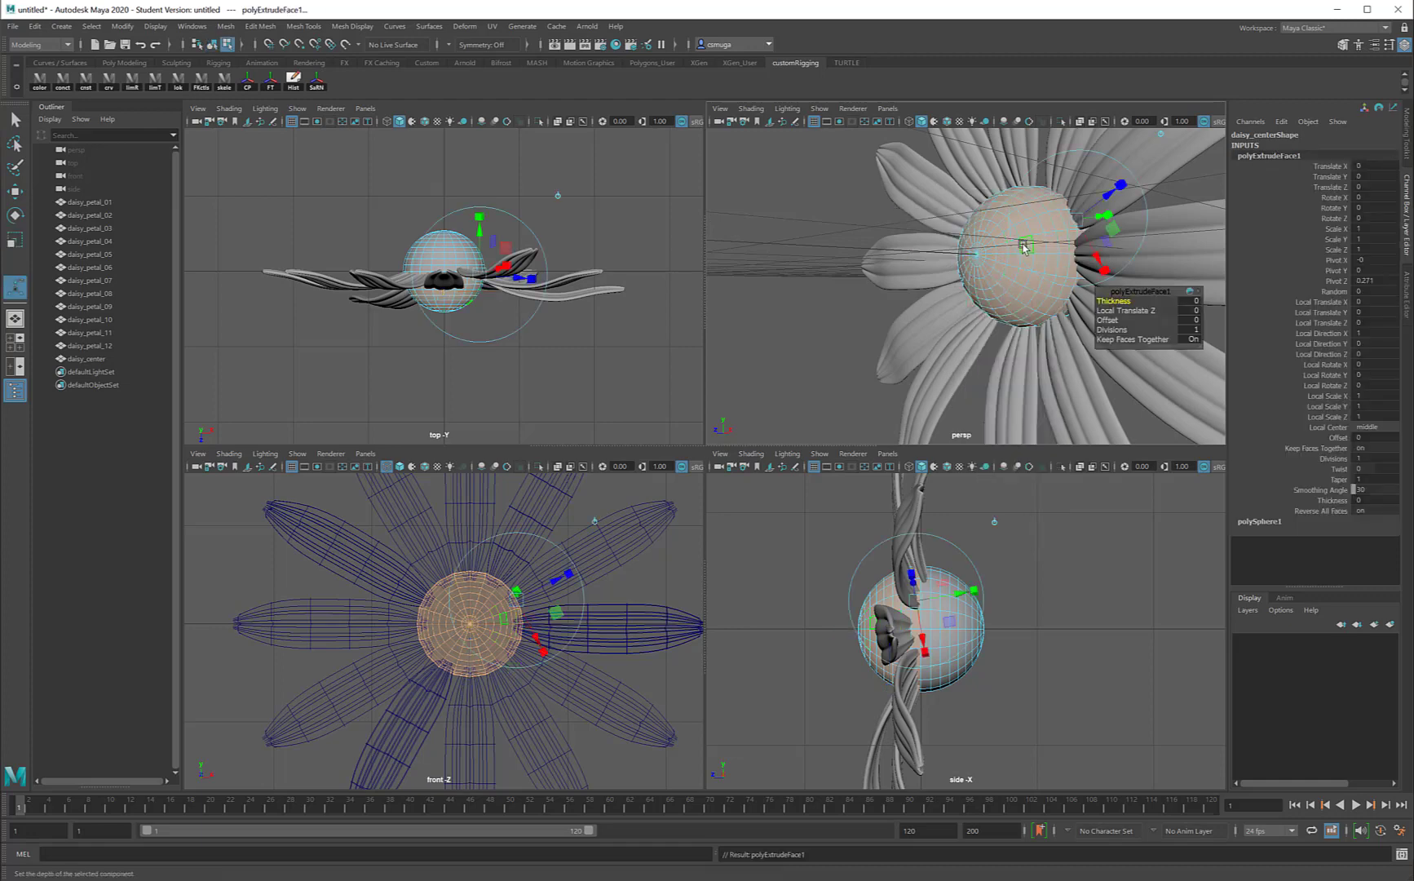
{"action": "left_click_drag", "start_coordinate": [1025, 247], "coordinate": [955, 232], "text": "alt"}
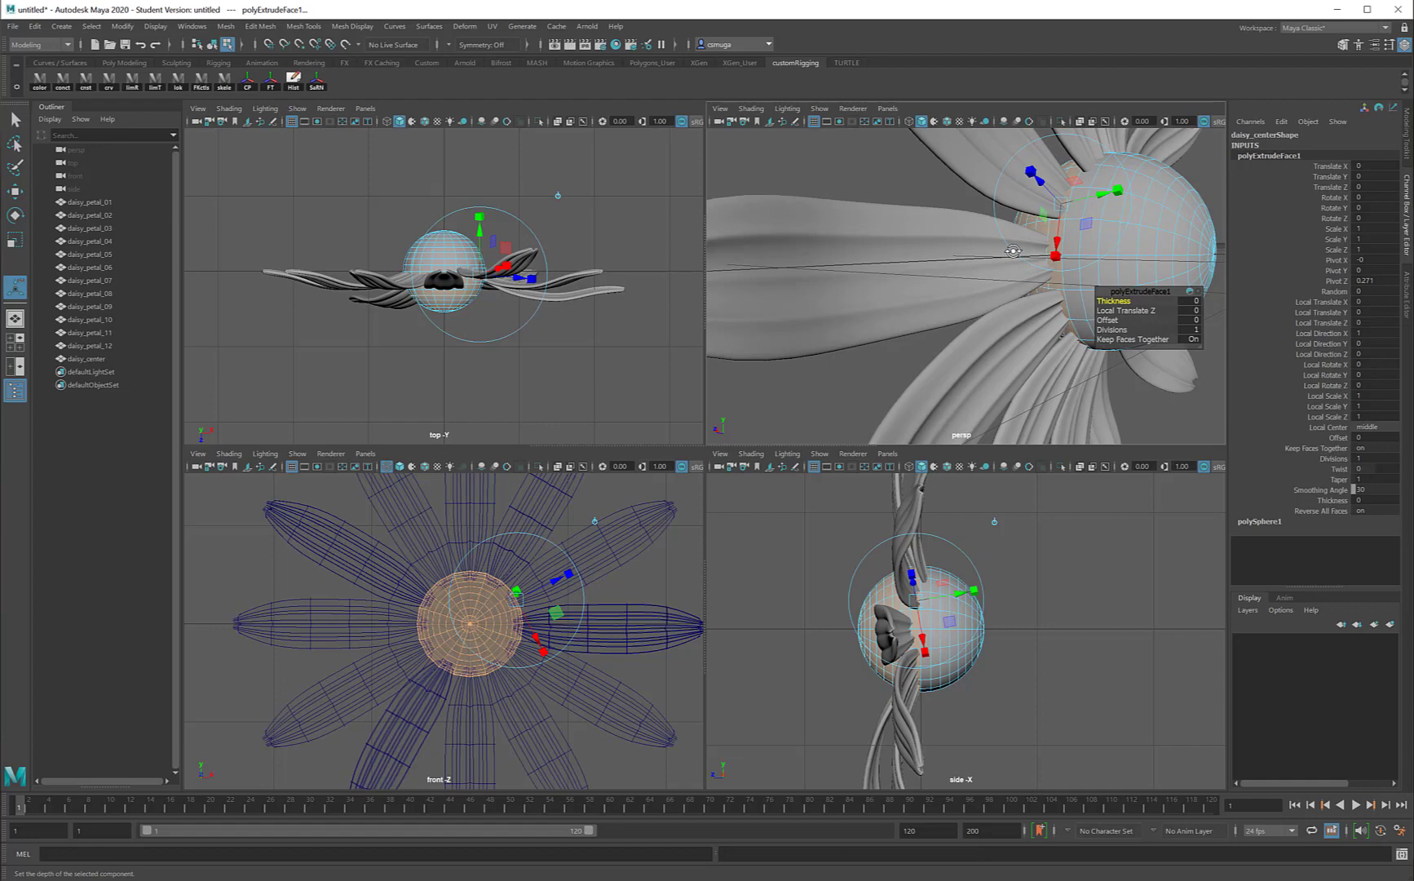
{"action": "mouse_move", "coordinate": [1013, 254]}
{"action": "left_mouse_down", "text": "alt"}
{"action": "mouse_move", "coordinate": [1051, 241]}
{"action": "mouse_move", "coordinate": [999, 273]}
{"action": "mouse_move", "coordinate": [1003, 263]}
{"action": "left_mouse_up", "text": "alt"}
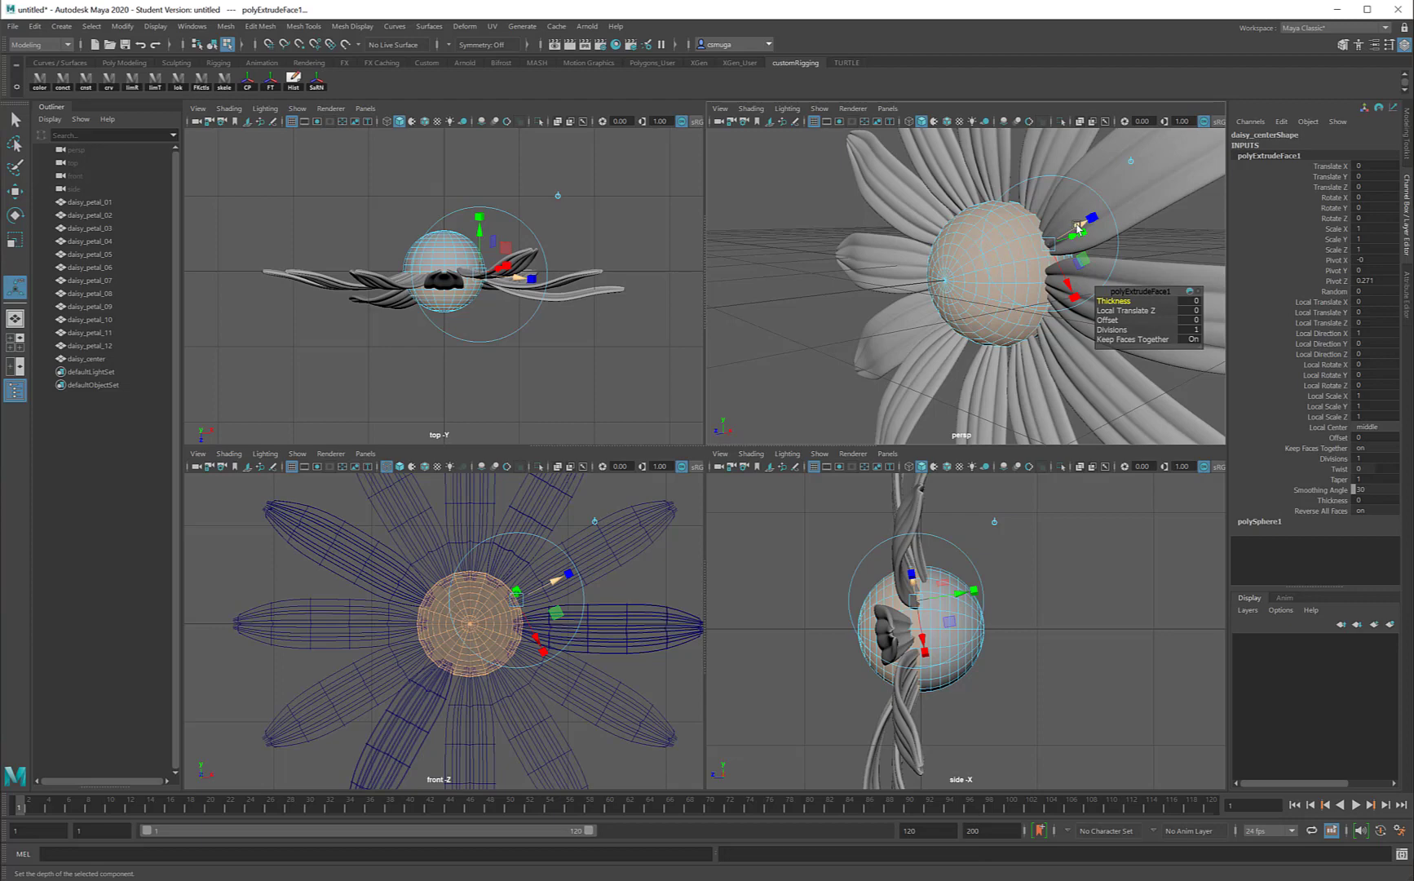
{"action": "left_click_drag", "start_coordinate": [1078, 228], "coordinate": [1080, 230]}
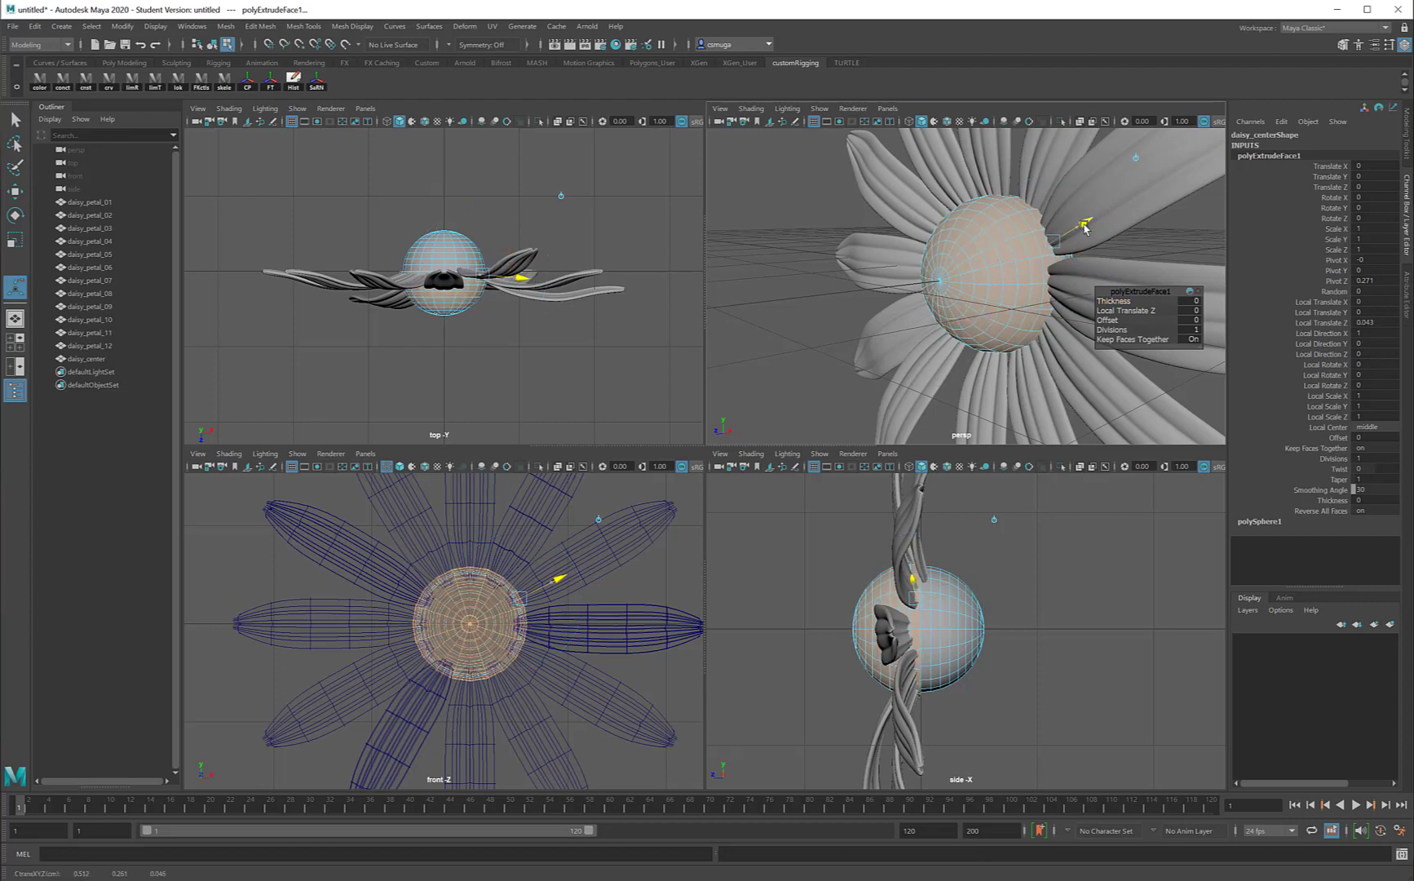
Raise the front-face extrusion's local Z translation to about 0.065 and turn off Keep Faces Together
{"action": "mouse_move", "coordinate": [1085, 228]}
{"action": "left_mouse_down"}
{"action": "mouse_move", "coordinate": [1089, 176]}
{"action": "mouse_move", "coordinate": [1081, 240]}
{"action": "left_mouse_up"}
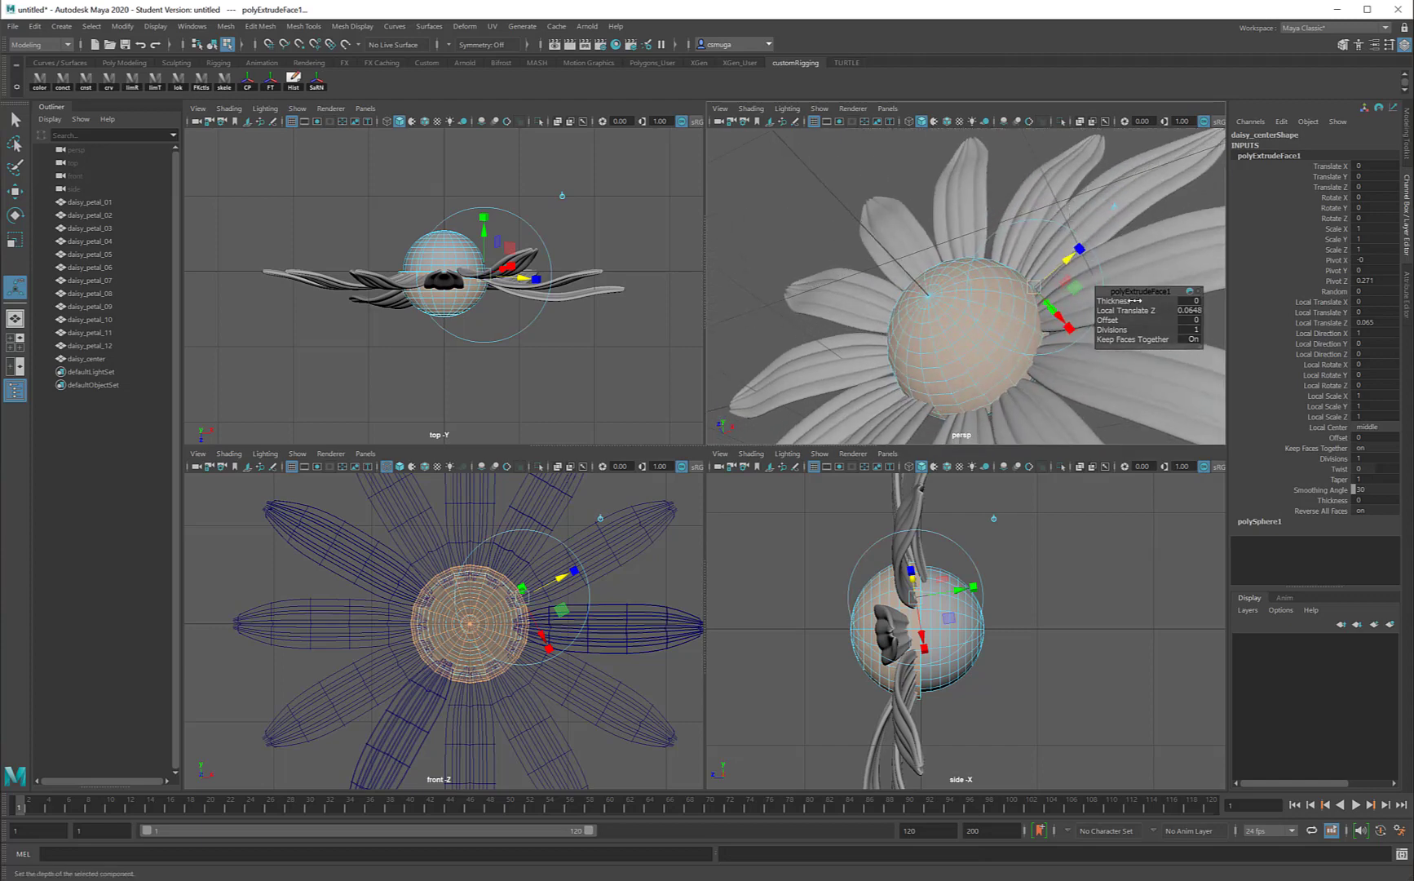
{"action": "left_click_drag", "start_coordinate": [1115, 305], "coordinate": [1081, 324], "text": "alt"}
{"action": "right_click_drag", "start_coordinate": [991, 320], "coordinate": [1050, 320], "text": "alt"}
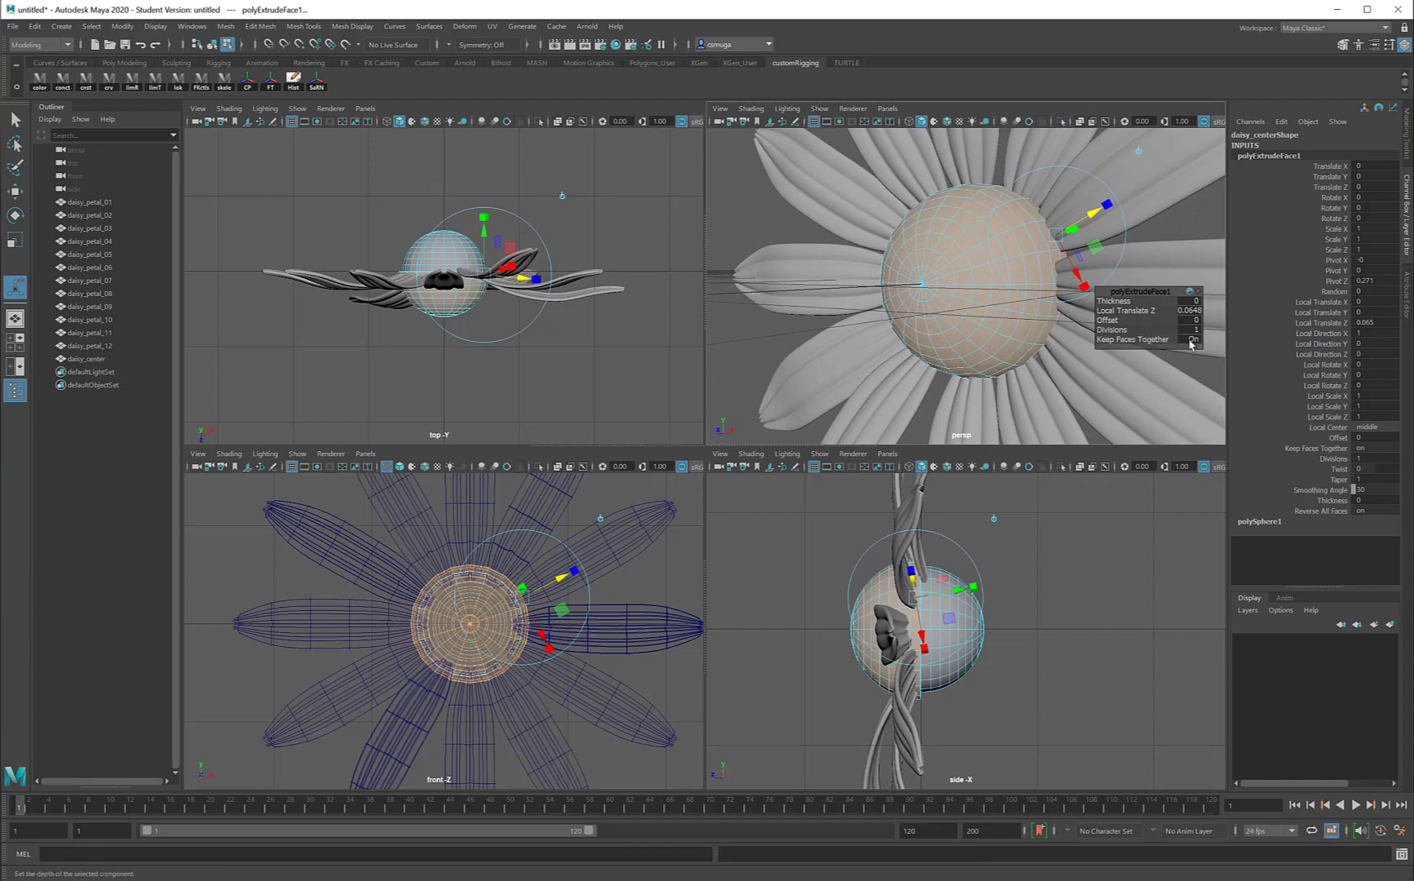
{"action": "left_click", "coordinate": [1193, 339]}
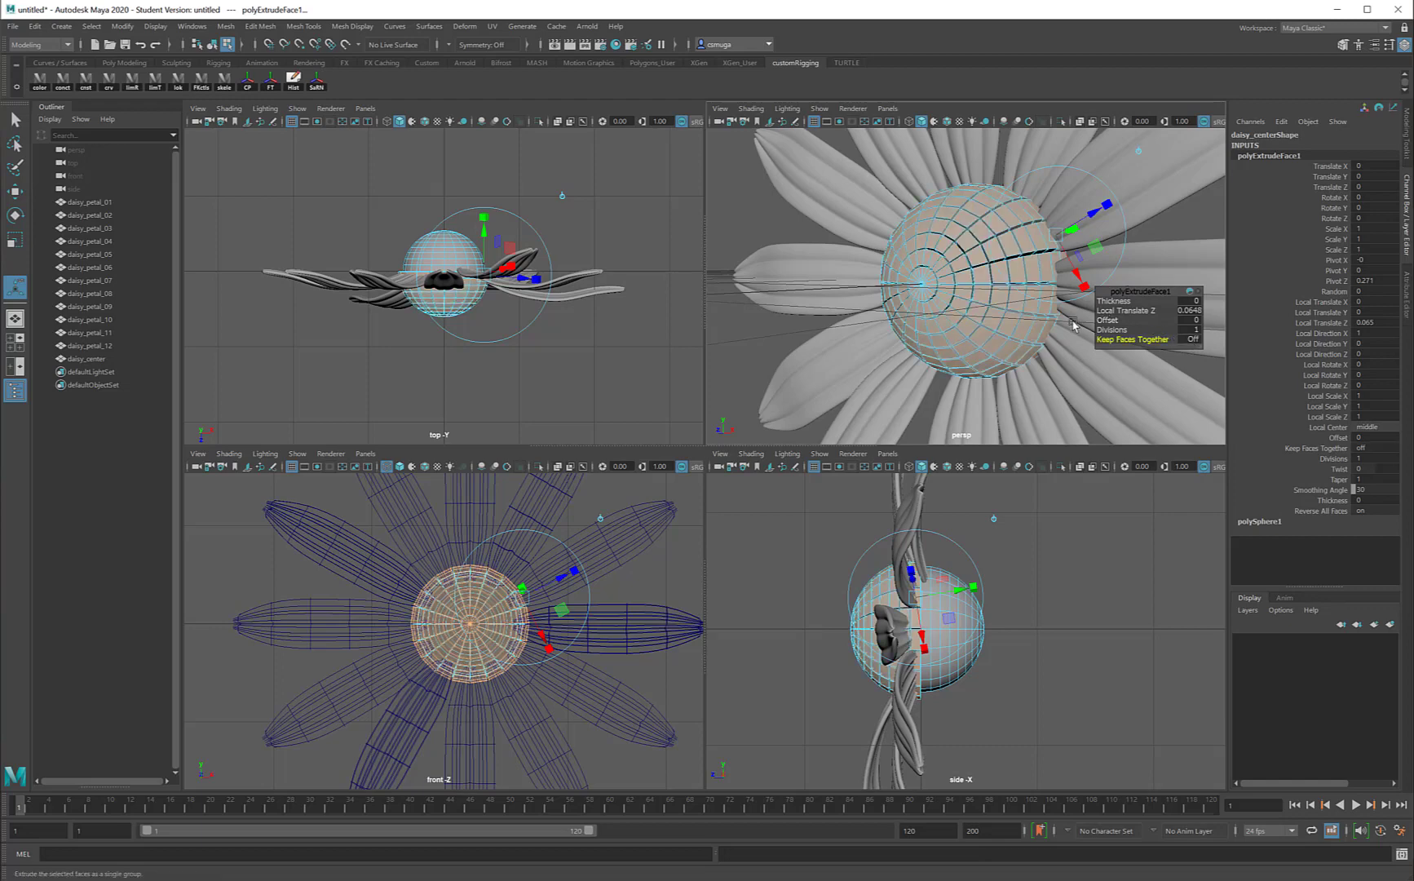
{"action": "left_click_drag", "start_coordinate": [1073, 323], "coordinate": [1105, 340], "text": "alt"}
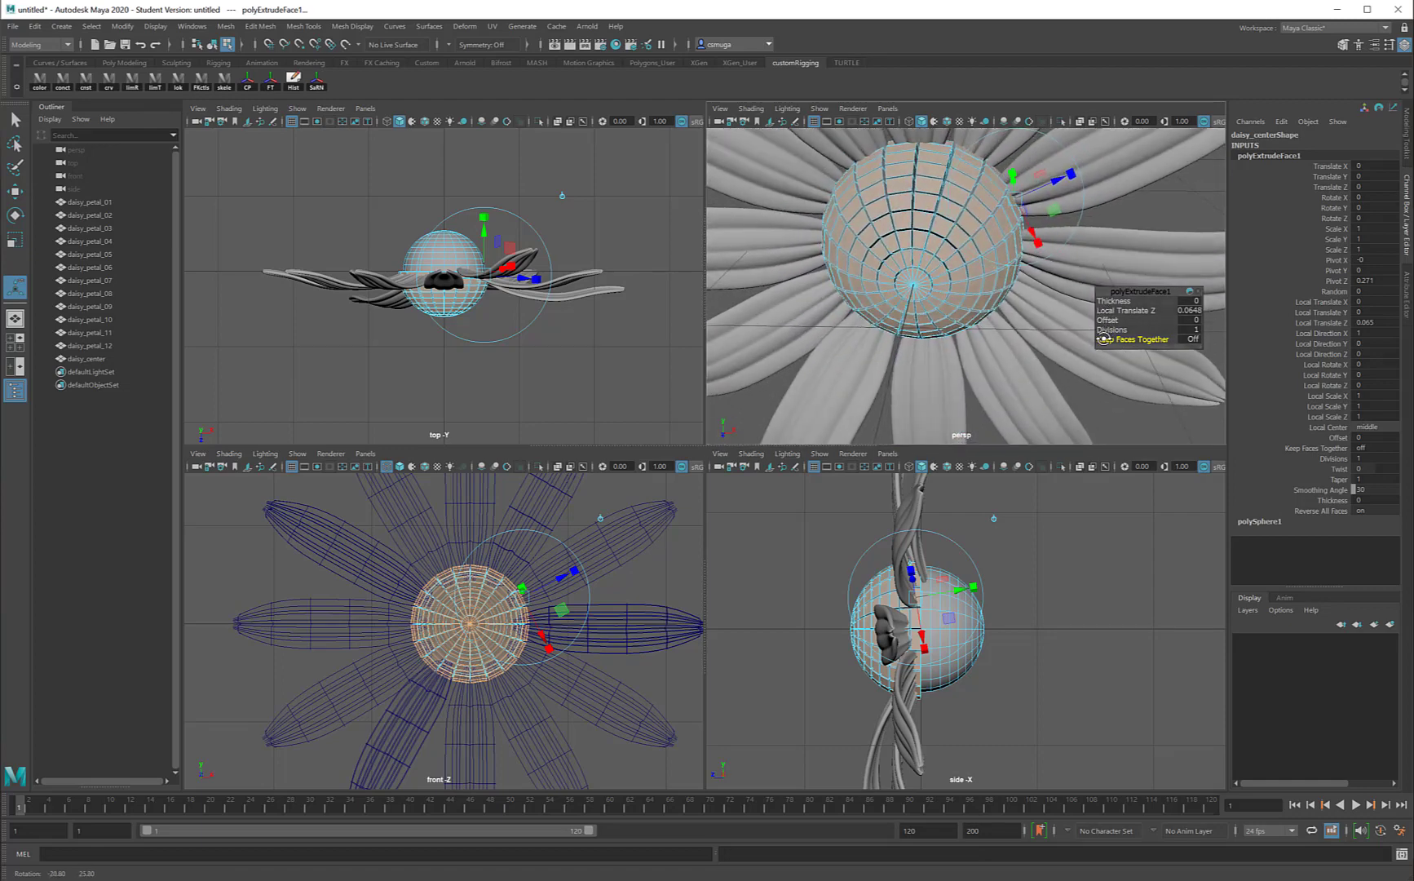
{"action": "left_click", "coordinate": [1194, 339]}
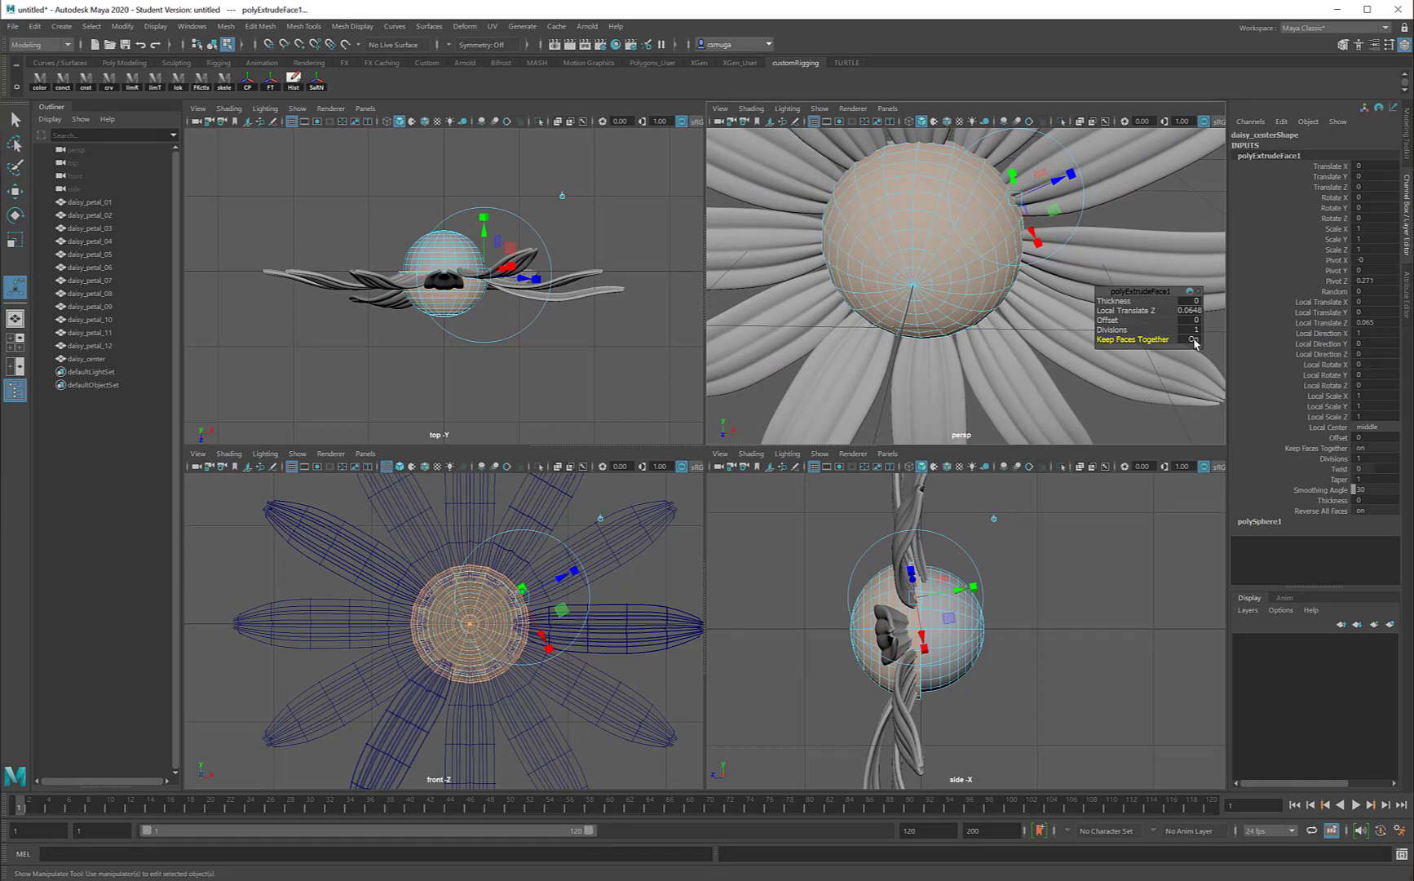
{"action": "left_click", "coordinate": [1194, 339]}
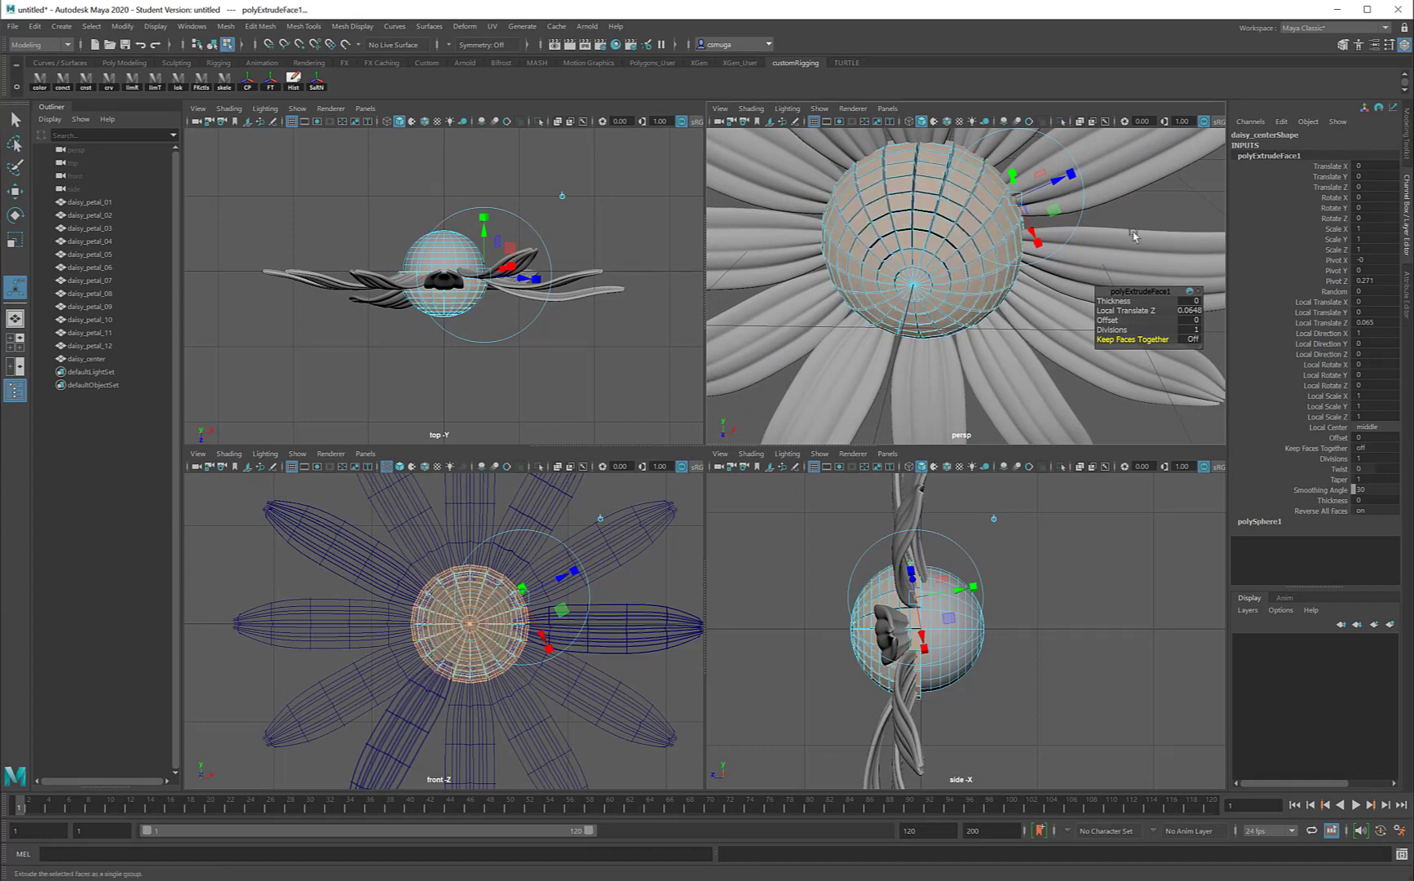
Reduce the extrusion's local Z translation to about 0.056 and preview daisy_center smoothed
{"action": "left_click_drag", "start_coordinate": [1048, 208], "coordinate": [983, 184], "text": "alt"}
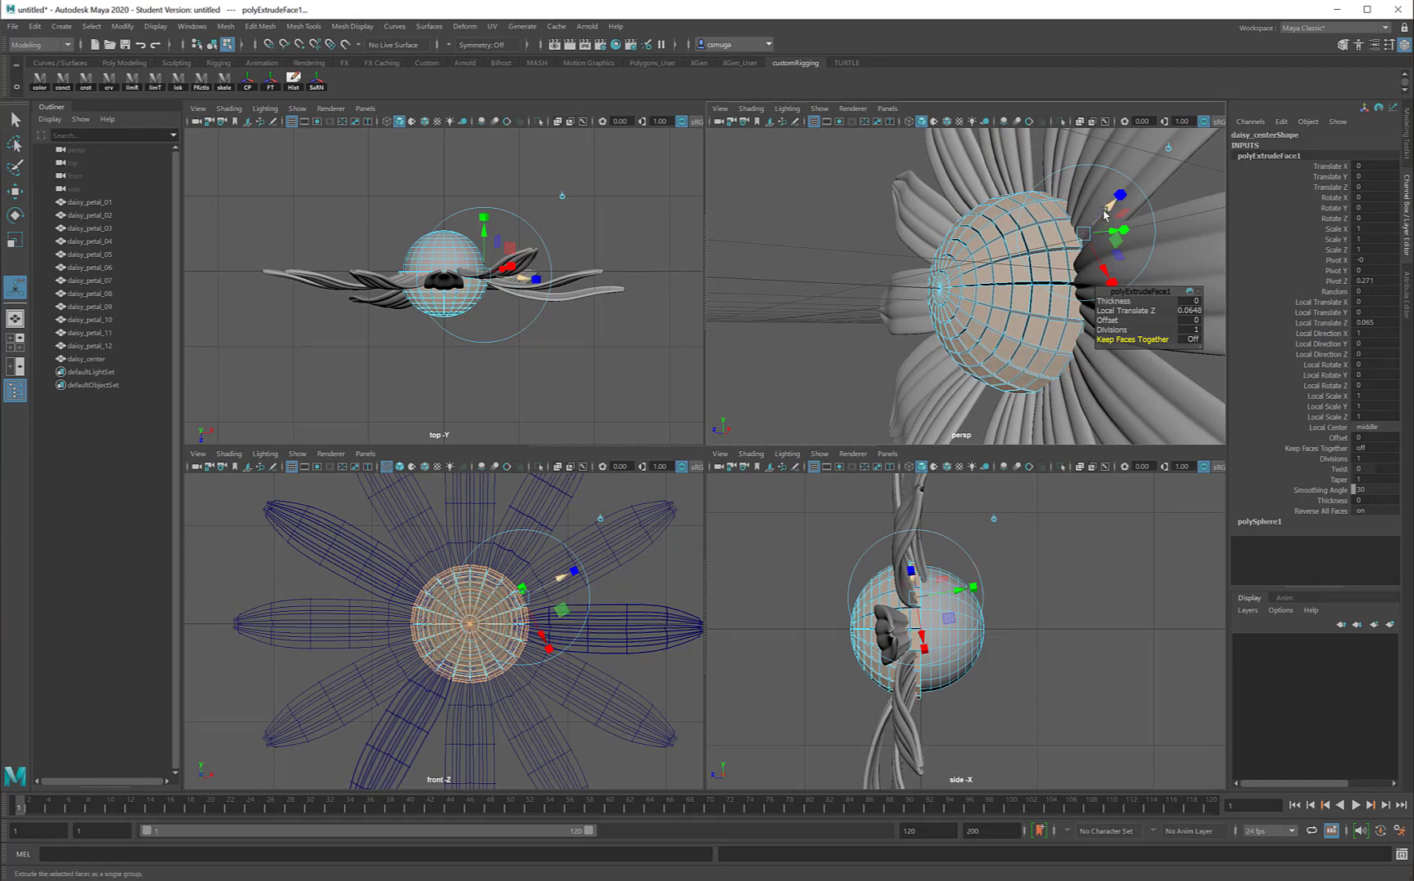
{"action": "mouse_move", "coordinate": [1108, 211]}
{"action": "left_mouse_down"}
{"action": "mouse_move", "coordinate": [1163, 199]}
{"action": "mouse_move", "coordinate": [1152, 193]}
{"action": "mouse_move", "coordinate": [1116, 230]}
{"action": "left_mouse_up"}
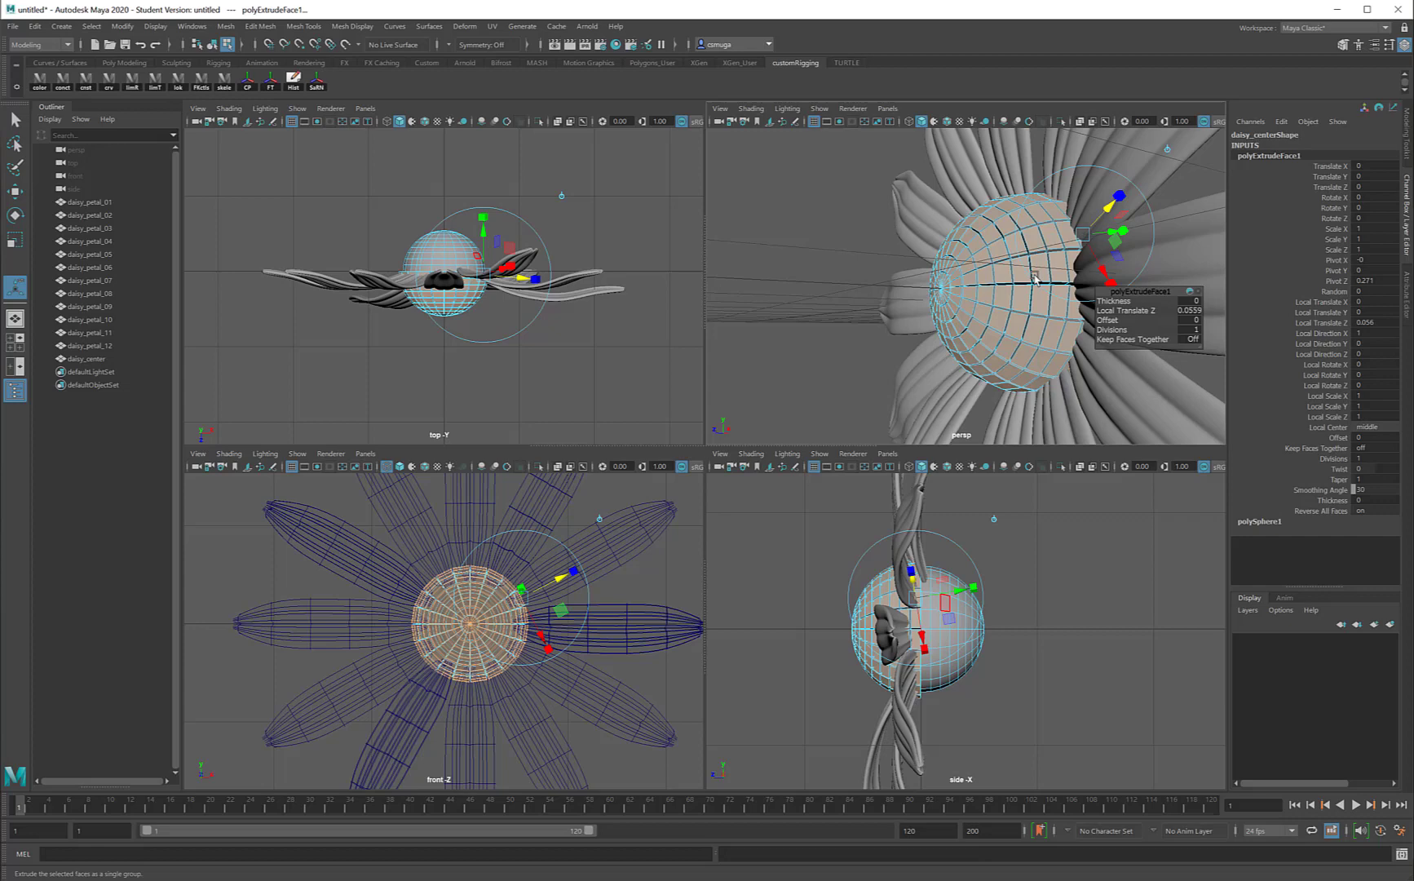
{"action": "key", "text": "3"}
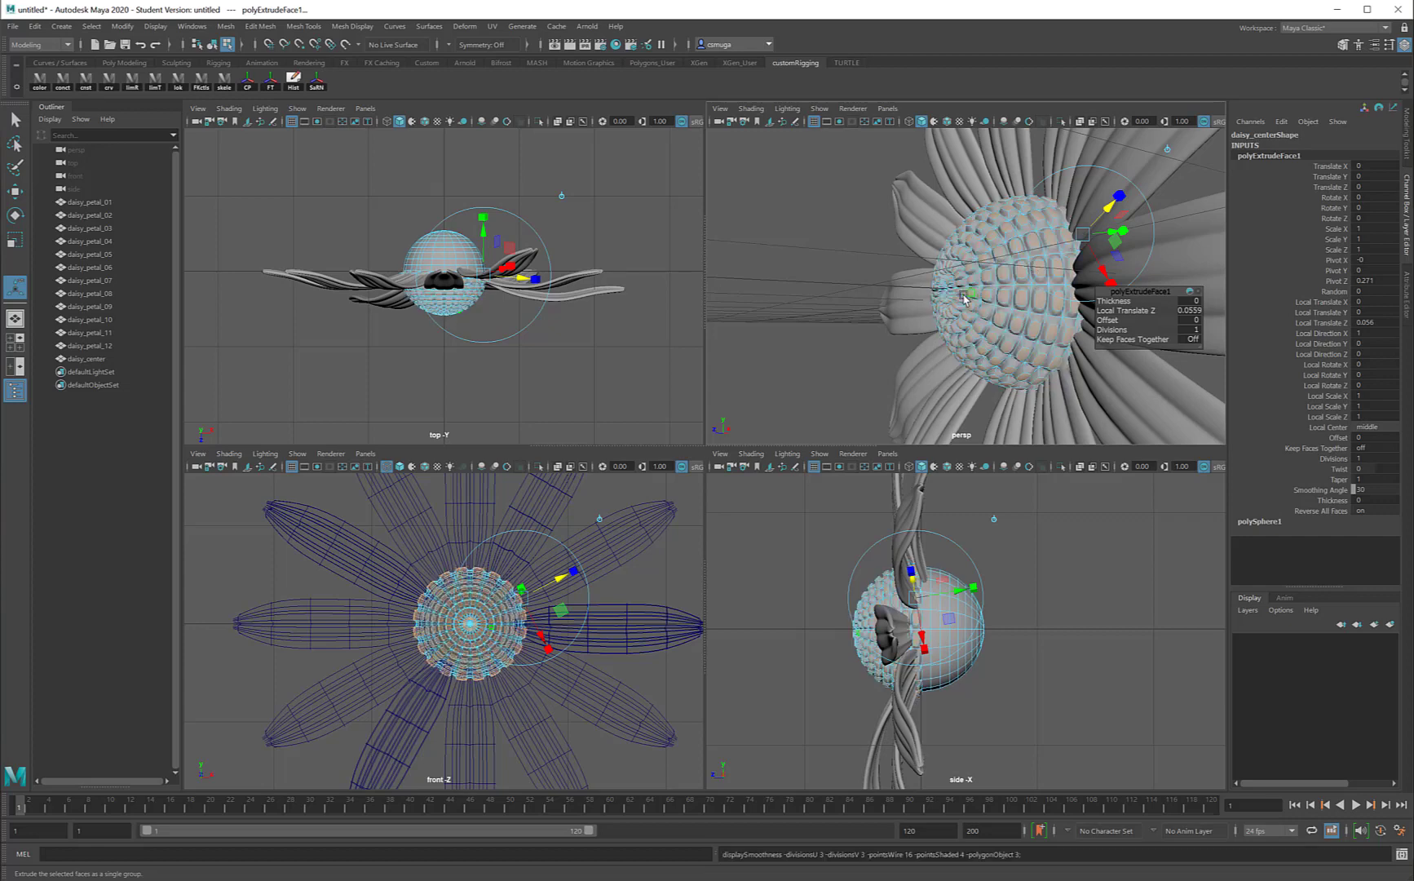
Deepen the extrusion to a local Z translation of 0.156 with an offset of 0.1 and 2 divisions
{"action": "left_click_drag", "start_coordinate": [1007, 295], "coordinate": [1123, 321], "text": "alt"}
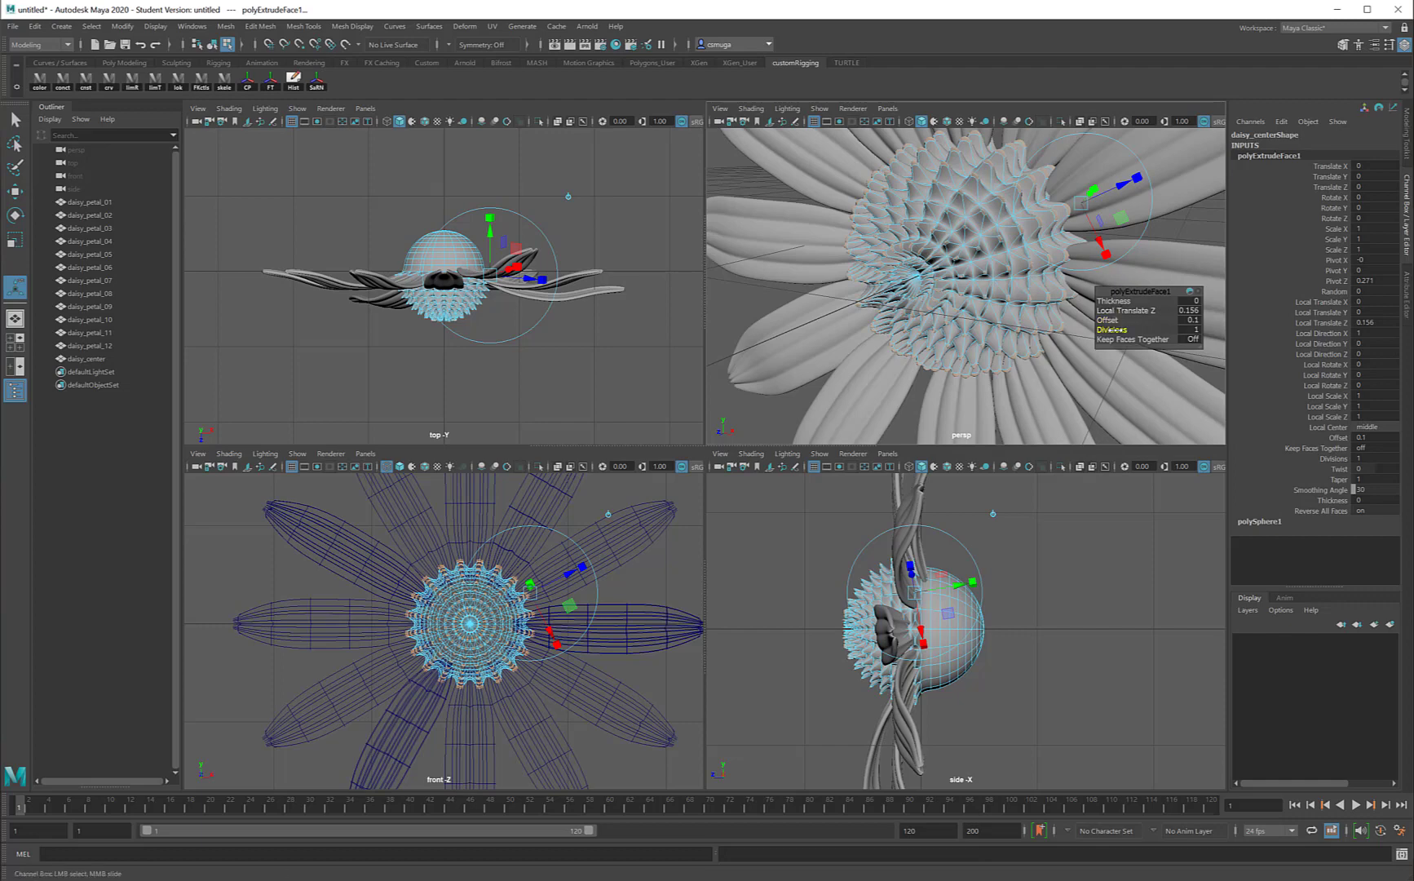
{"action": "left_click_drag", "start_coordinate": [1115, 329], "coordinate": [1120, 330]}
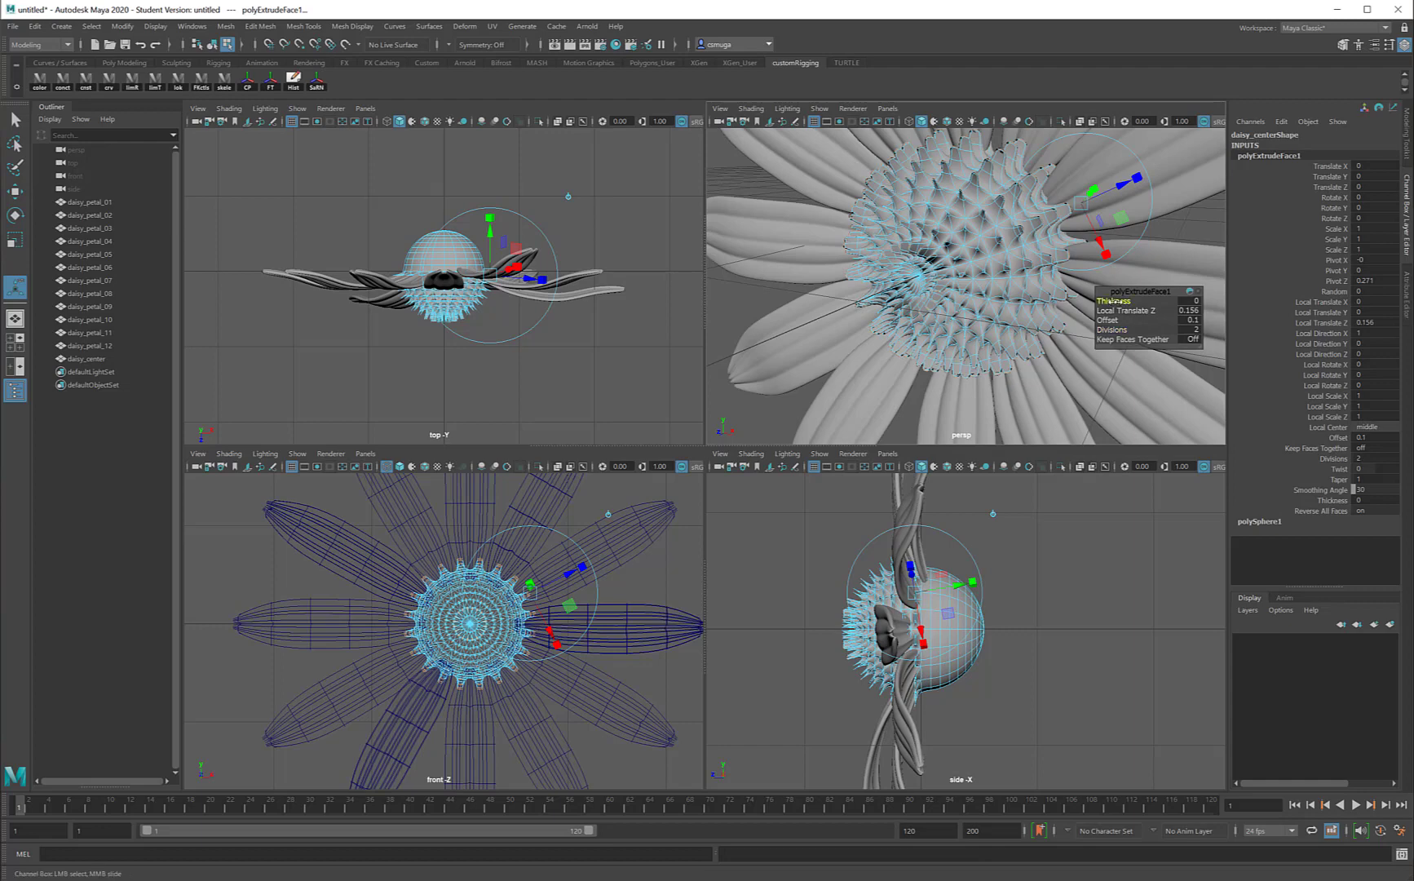
Try a thickness of 0.2 on the extrusion and undo it
{"action": "left_click_drag", "start_coordinate": [1114, 302], "coordinate": [1147, 306]}
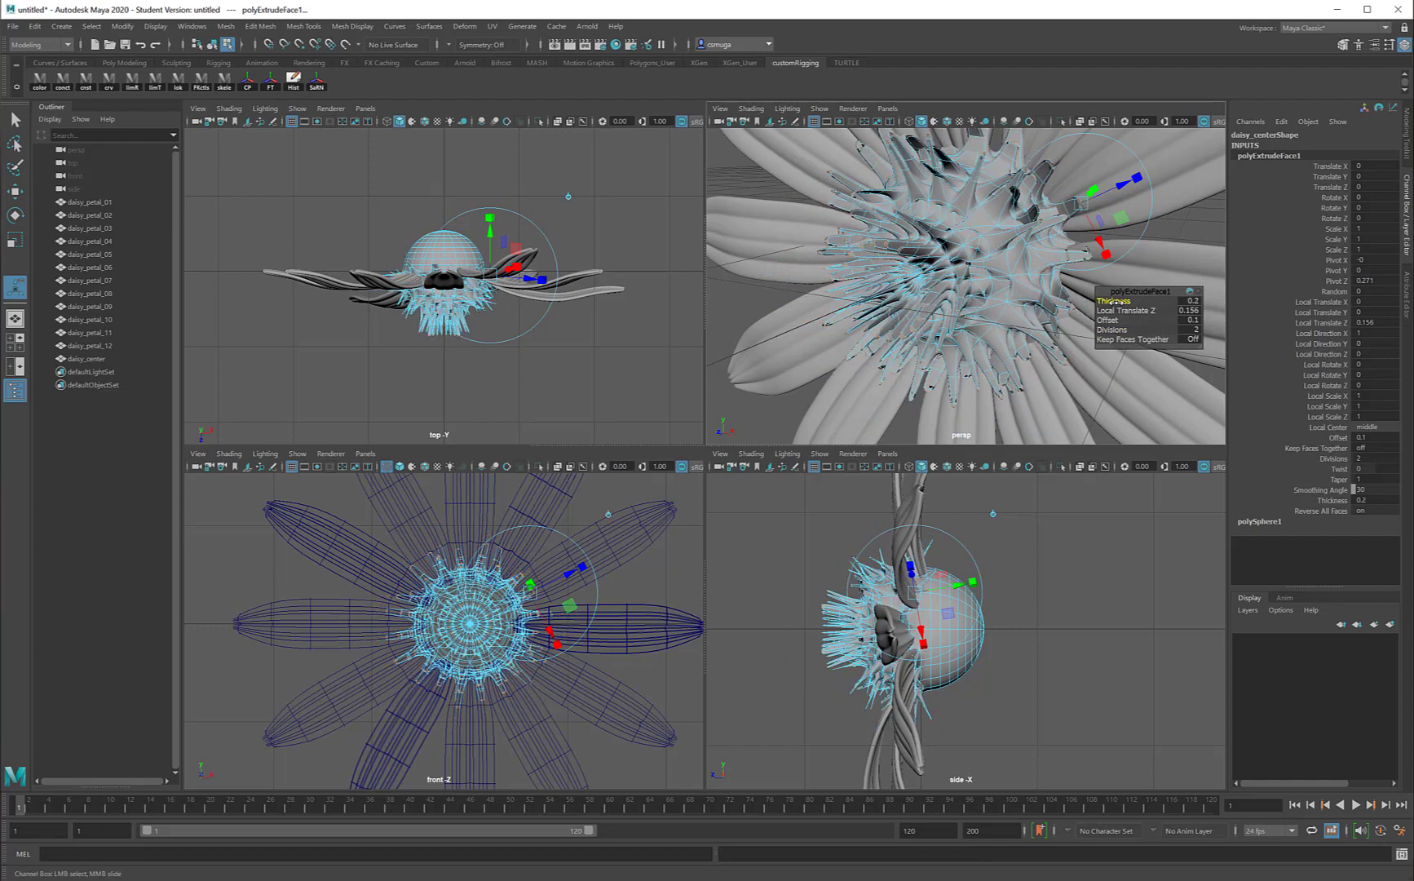
{"action": "key", "text": "ctrl+z"}
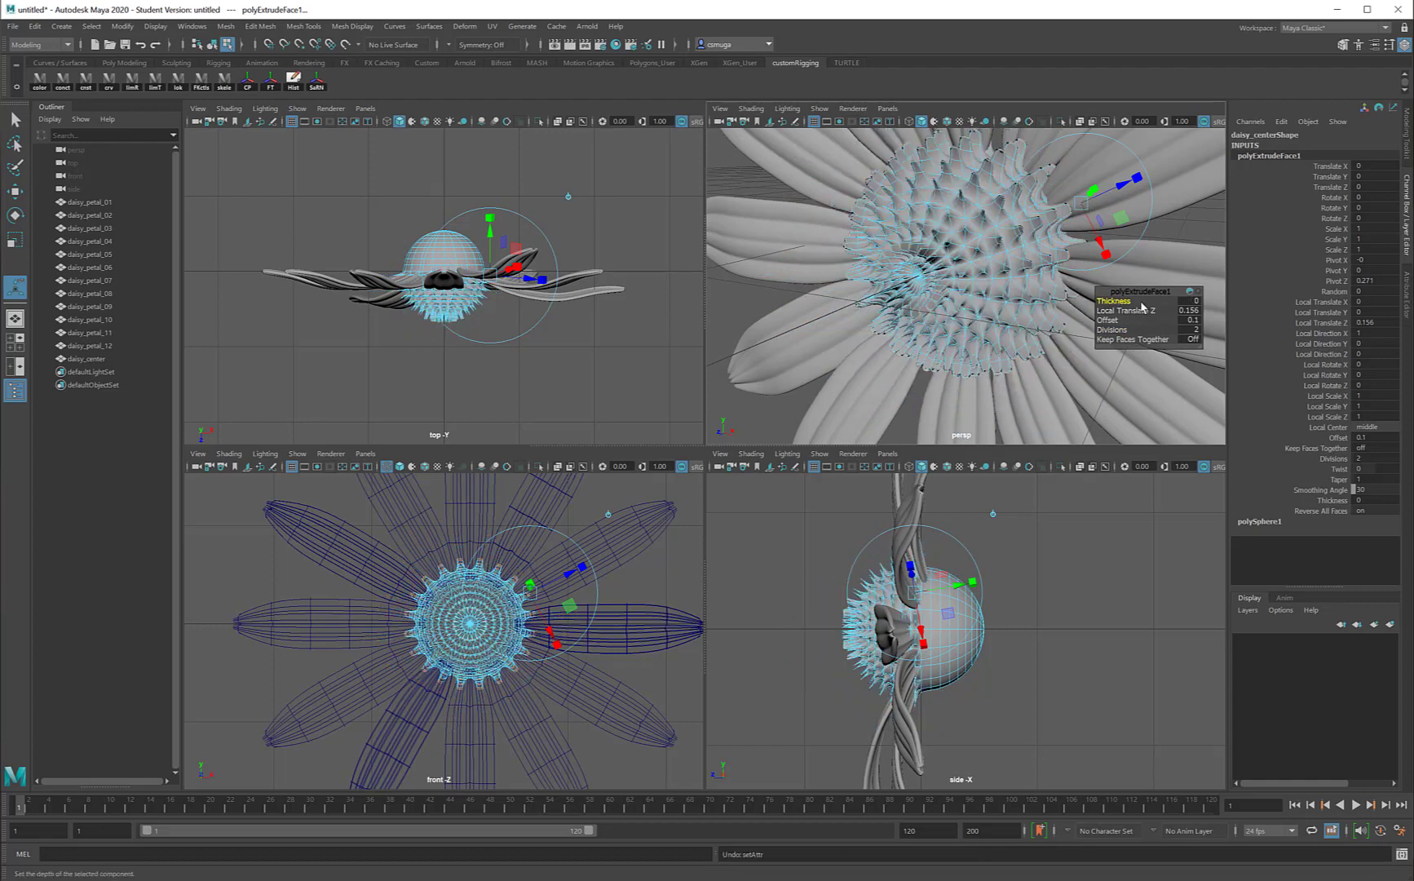
{"action": "left_click_drag", "start_coordinate": [1142, 307], "coordinate": [1147, 301], "text": "alt"}
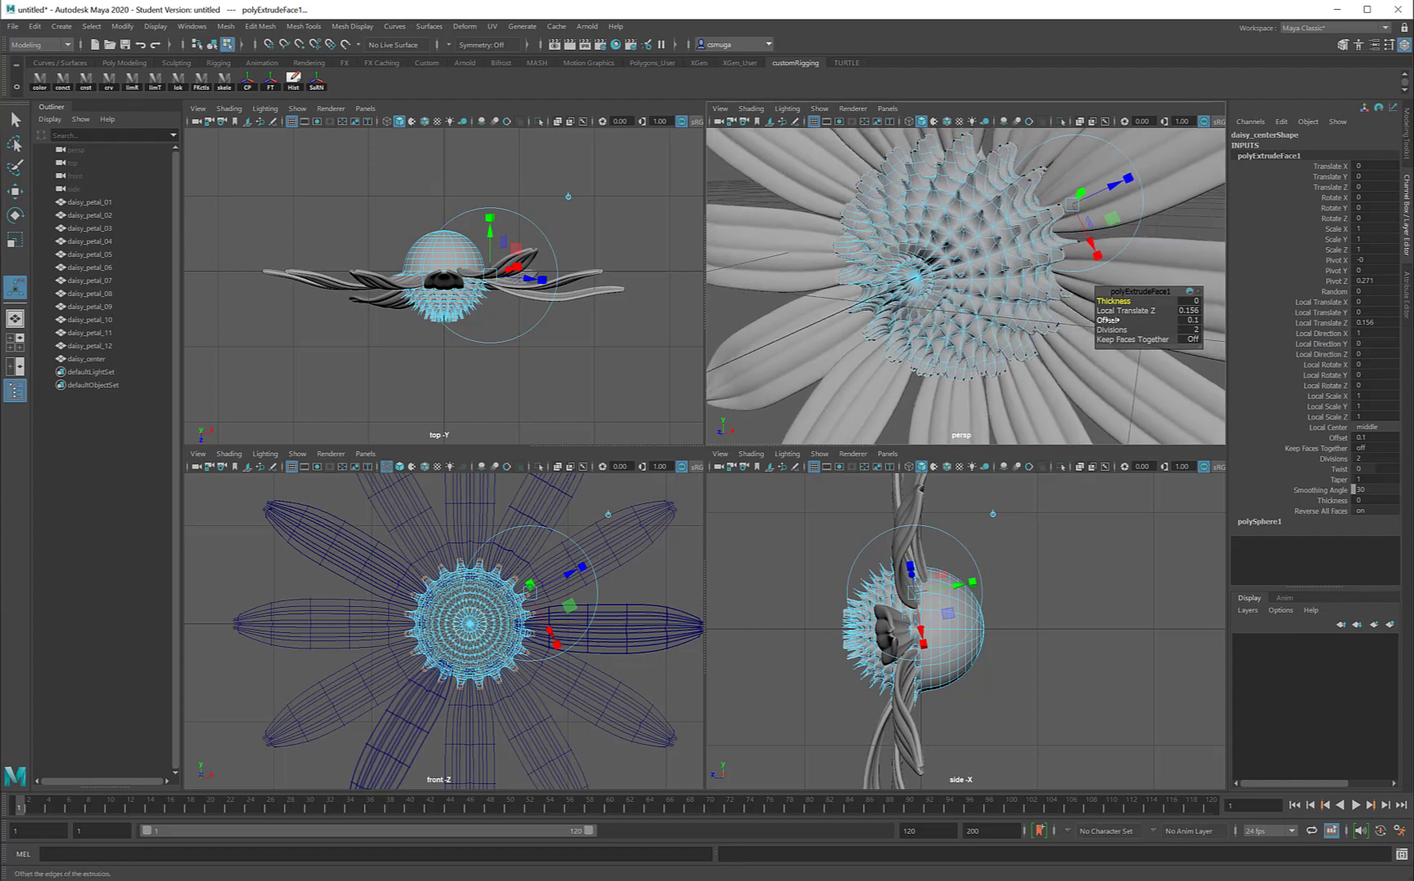
Try extrusion offsets of 1 and 0 on the smoothed flower center
{"action": "left_click", "coordinate": [1107, 320]}
{"action": "mouse_move", "coordinate": [1108, 320]}
{"action": "middle_mouse_down"}
{"action": "mouse_move", "coordinate": [1093, 320]}
{"action": "mouse_move", "coordinate": [1108, 320]}
{"action": "middle_mouse_up"}
{"action": "left_click", "coordinate": [1191, 320]}
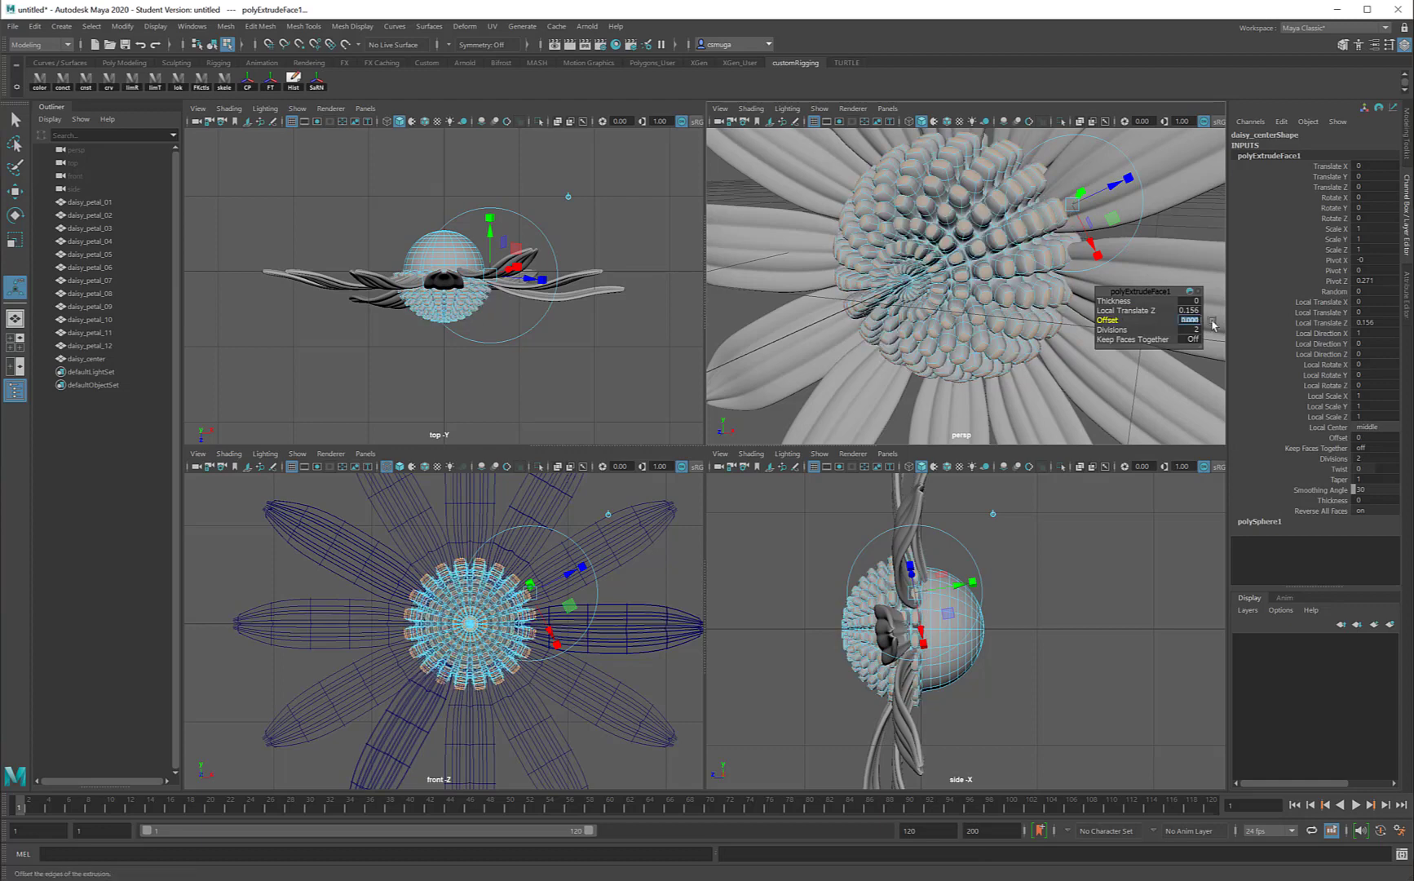
{"action": "type", "text": "1"}
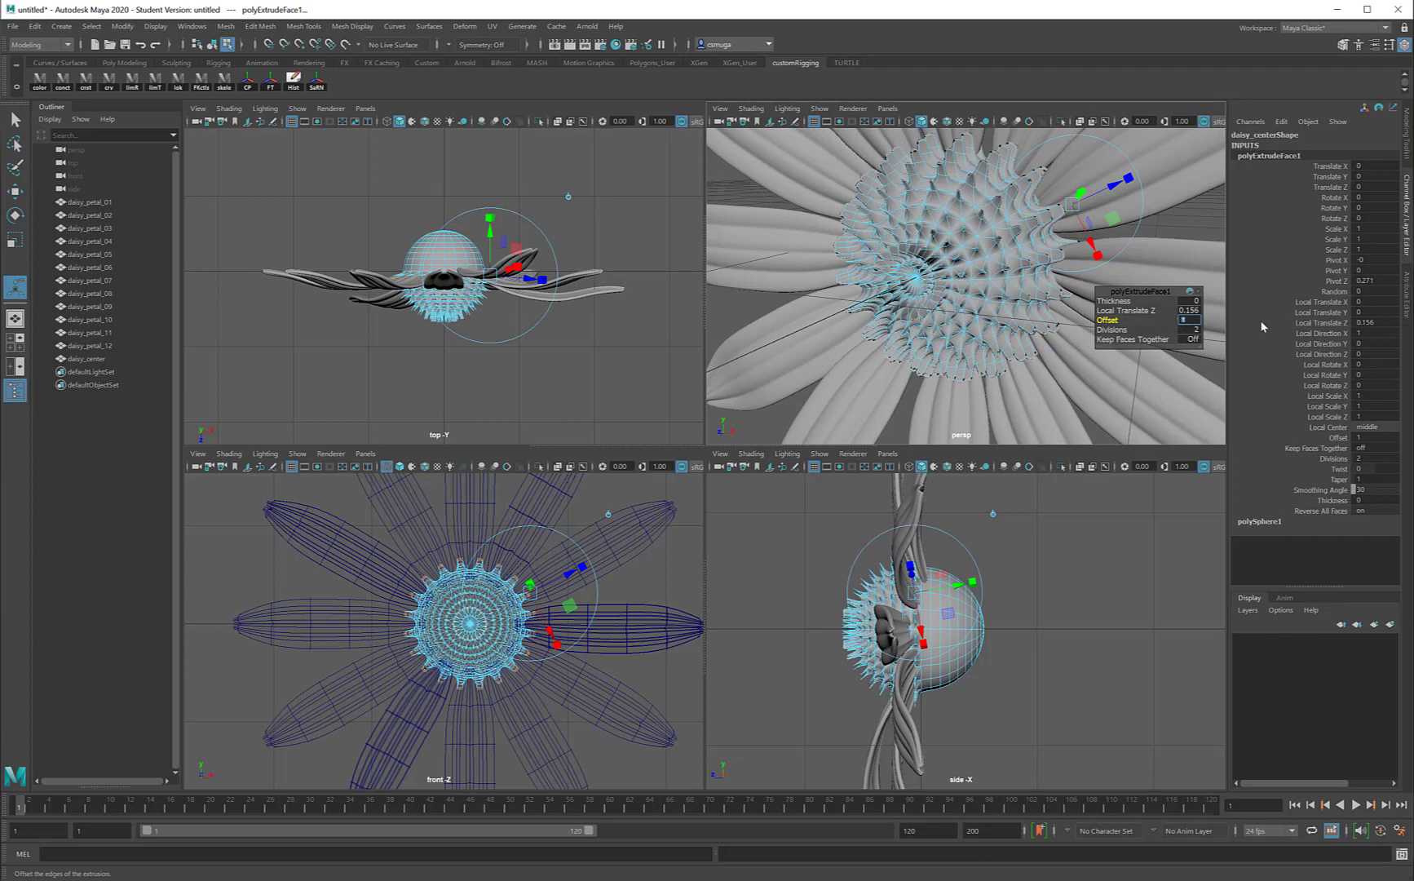
{"action": "key", "text": "BackSpace"}
{"action": "type", "text": "0"}
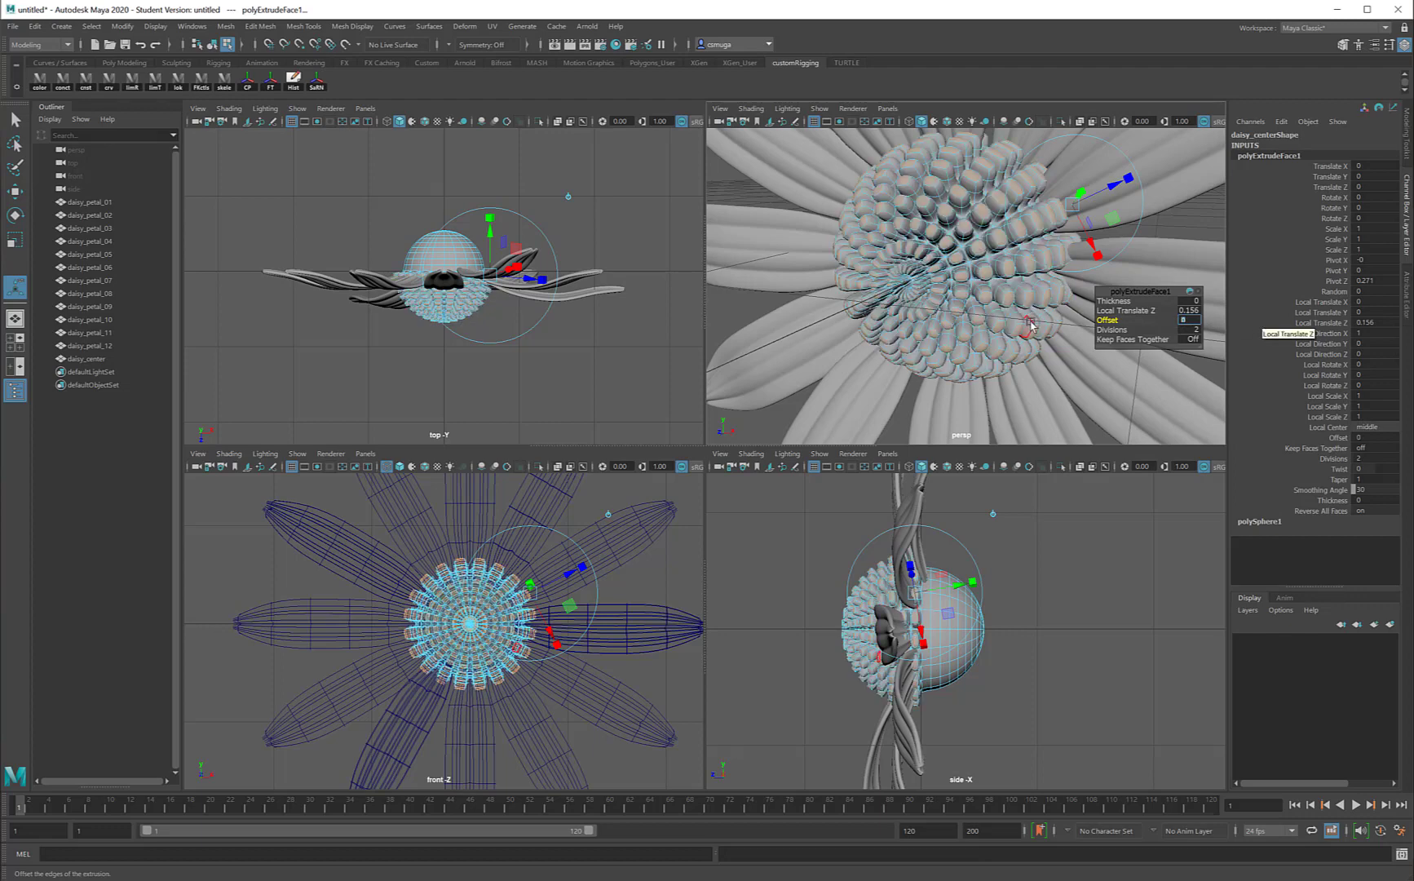
{"action": "left_click_drag", "start_coordinate": [1027, 326], "coordinate": [1064, 237], "text": "alt"}
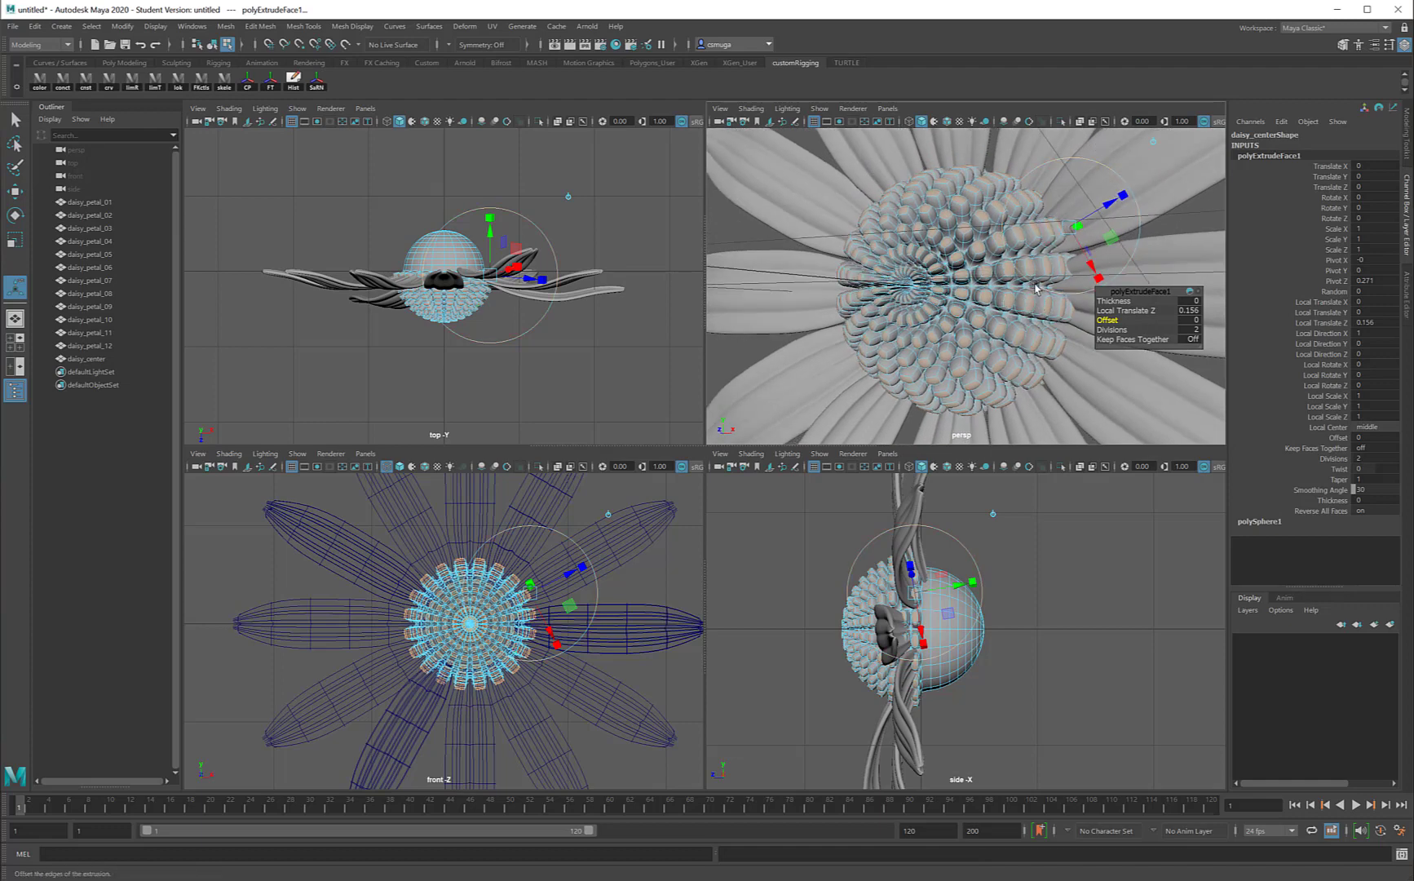
Try extrusion offsets of 0.5, 0.3 and 0.05 to compare the shape of the florets
{"action": "left_click", "coordinate": [1192, 320]}
{"action": "type", "text": "0.5"}
{"action": "key", "text": "Tab"}
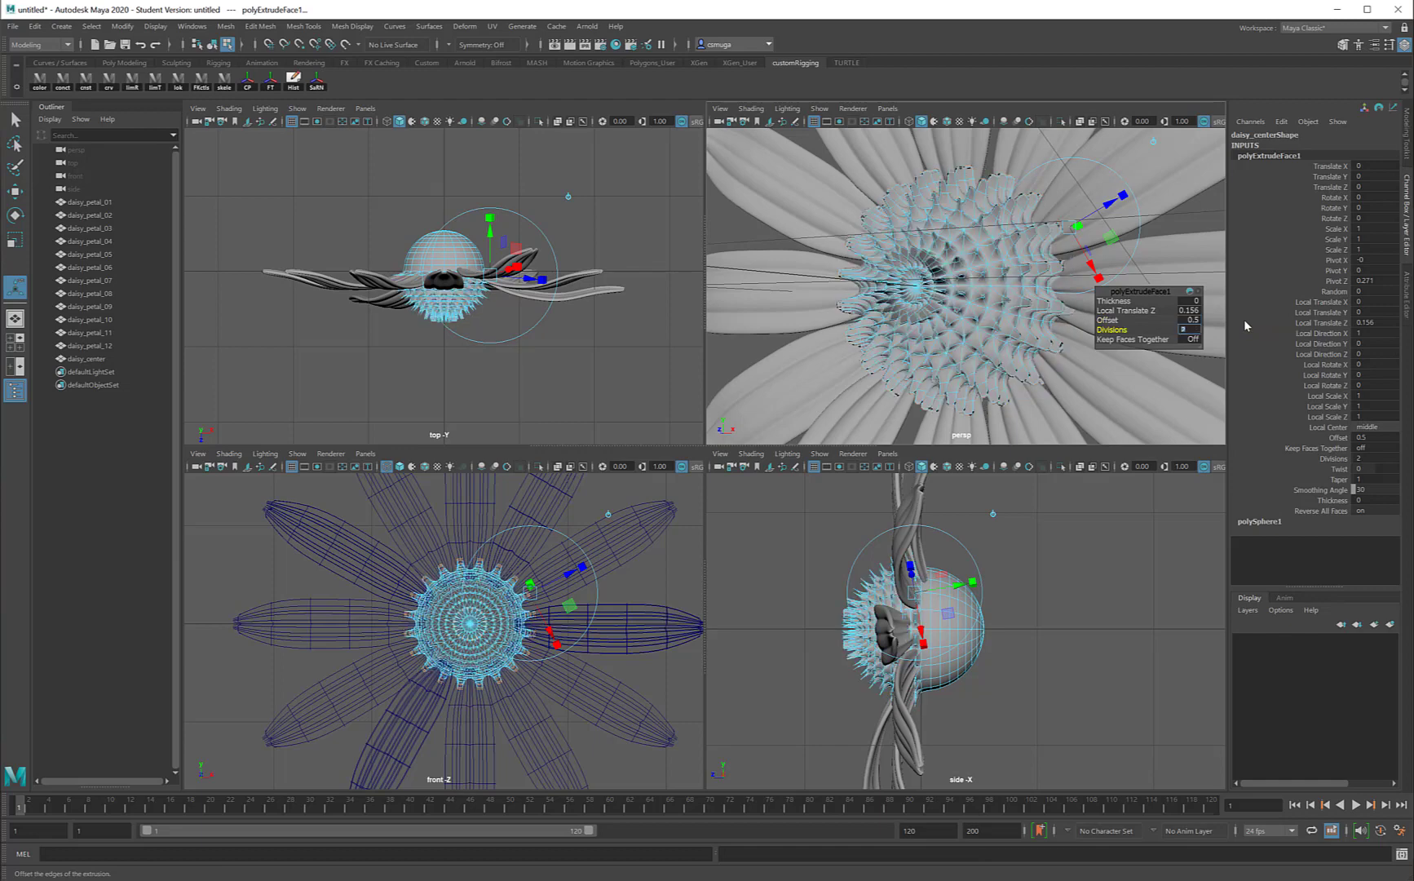
{"action": "left_click", "coordinate": [1193, 320]}
{"action": "type", "text": "0.3"}
{"action": "key", "text": "Tab"}
{"action": "left_click", "coordinate": [1191, 321]}
{"action": "type", "text": "0.05"}
{"action": "key", "text": "Tab"}
Set the extrusion's offset to 0.01, comparing it with 0.005
{"action": "left_click", "coordinate": [1196, 320]}
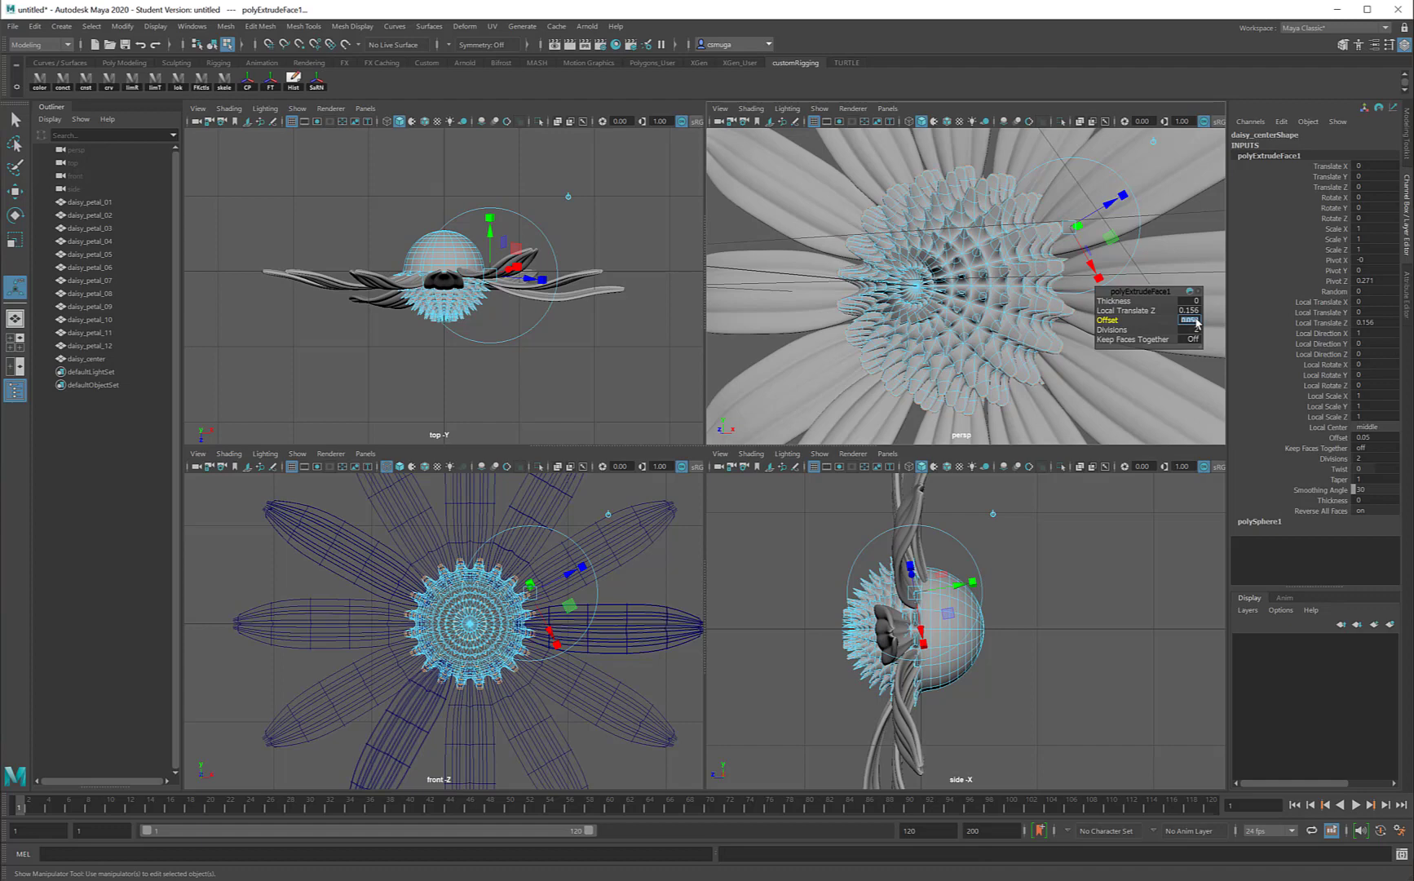
{"action": "type", "text": "0.01"}
{"action": "key", "text": "Return"}
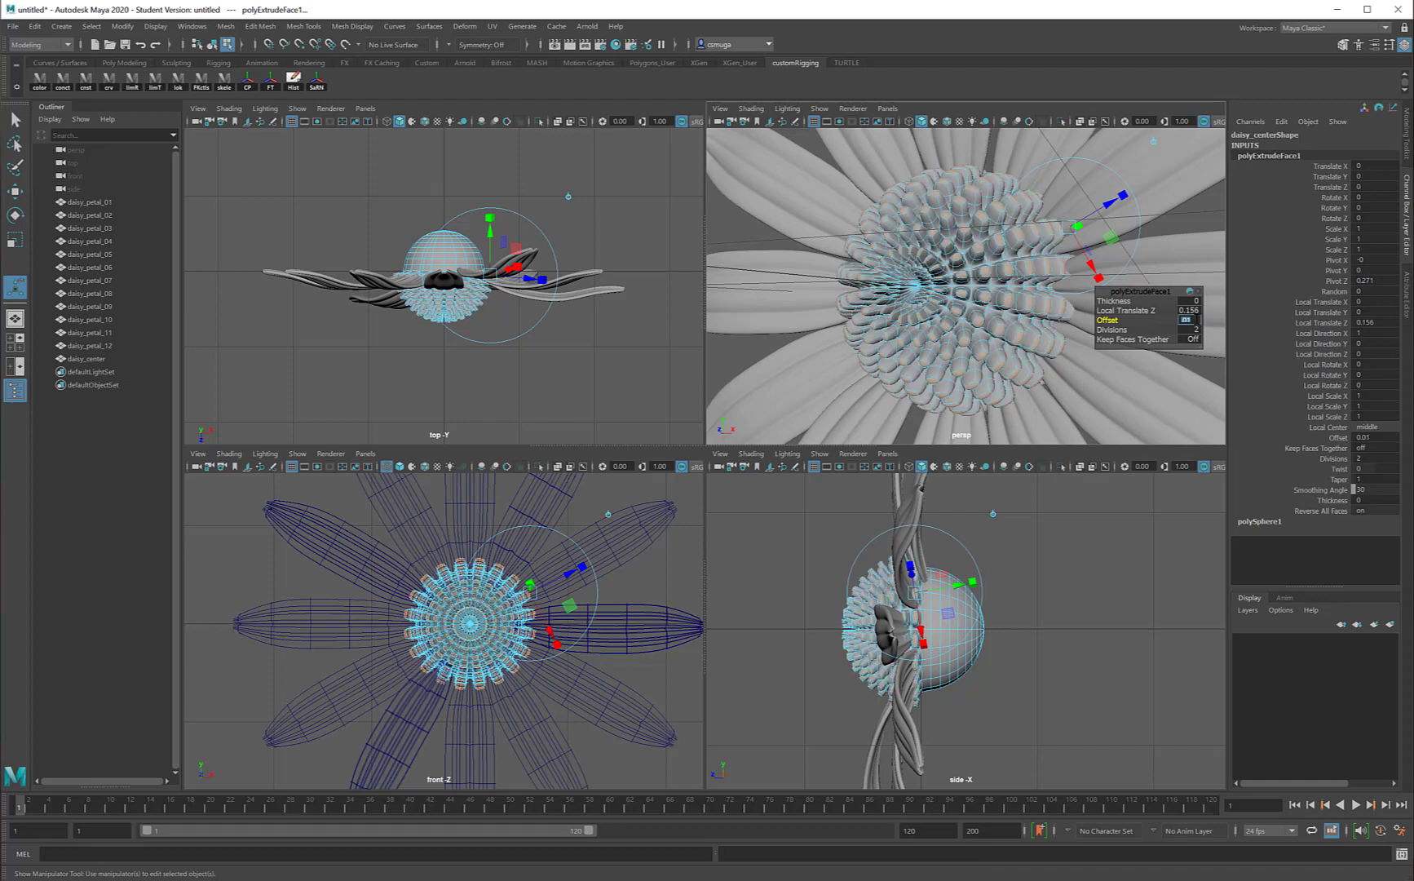
{"action": "type", "text": "0.005"}
{"action": "key", "text": "Return"}
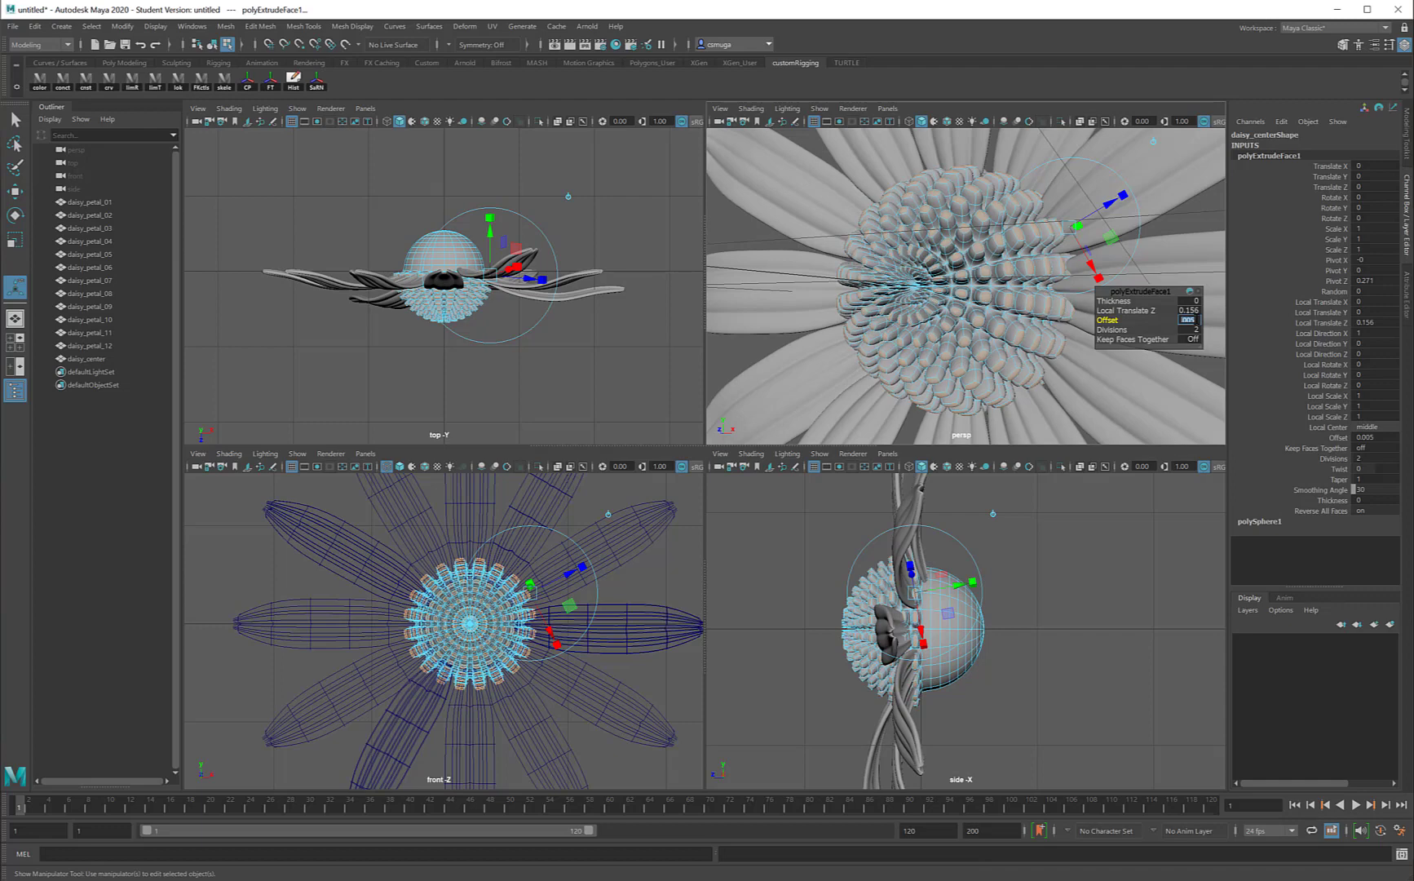
{"action": "type", "text": "0.01"}
{"action": "key", "text": "Return"}
Extrude the selected floret tip faces again and scale them up uniformly to a local scale of about 2.533
{"action": "left_click_drag", "start_coordinate": [1089, 253], "coordinate": [1049, 249], "text": "alt"}
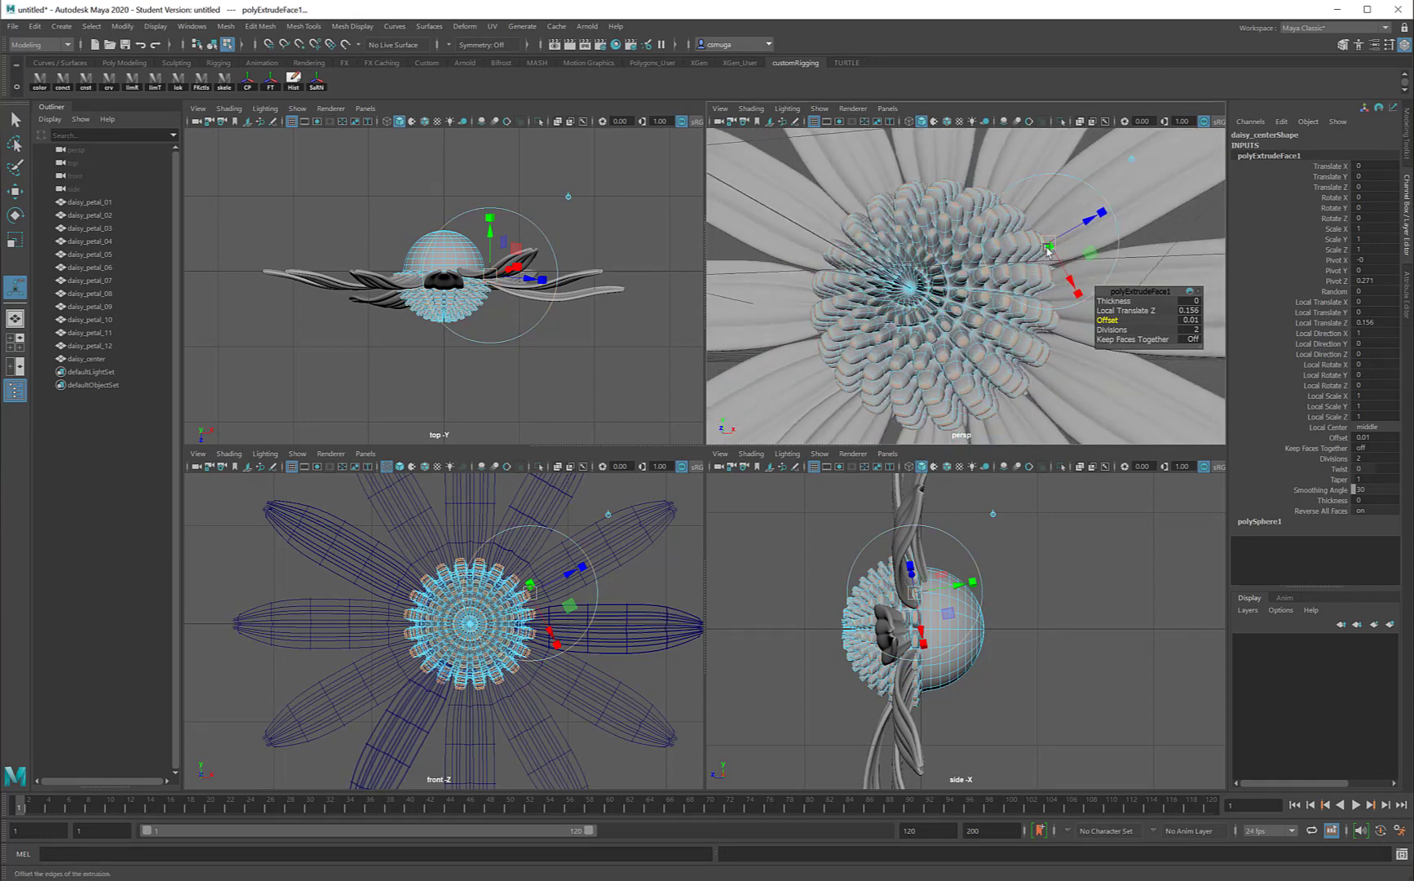
{"action": "right_click", "coordinate": [1048, 243], "text": "shift"}
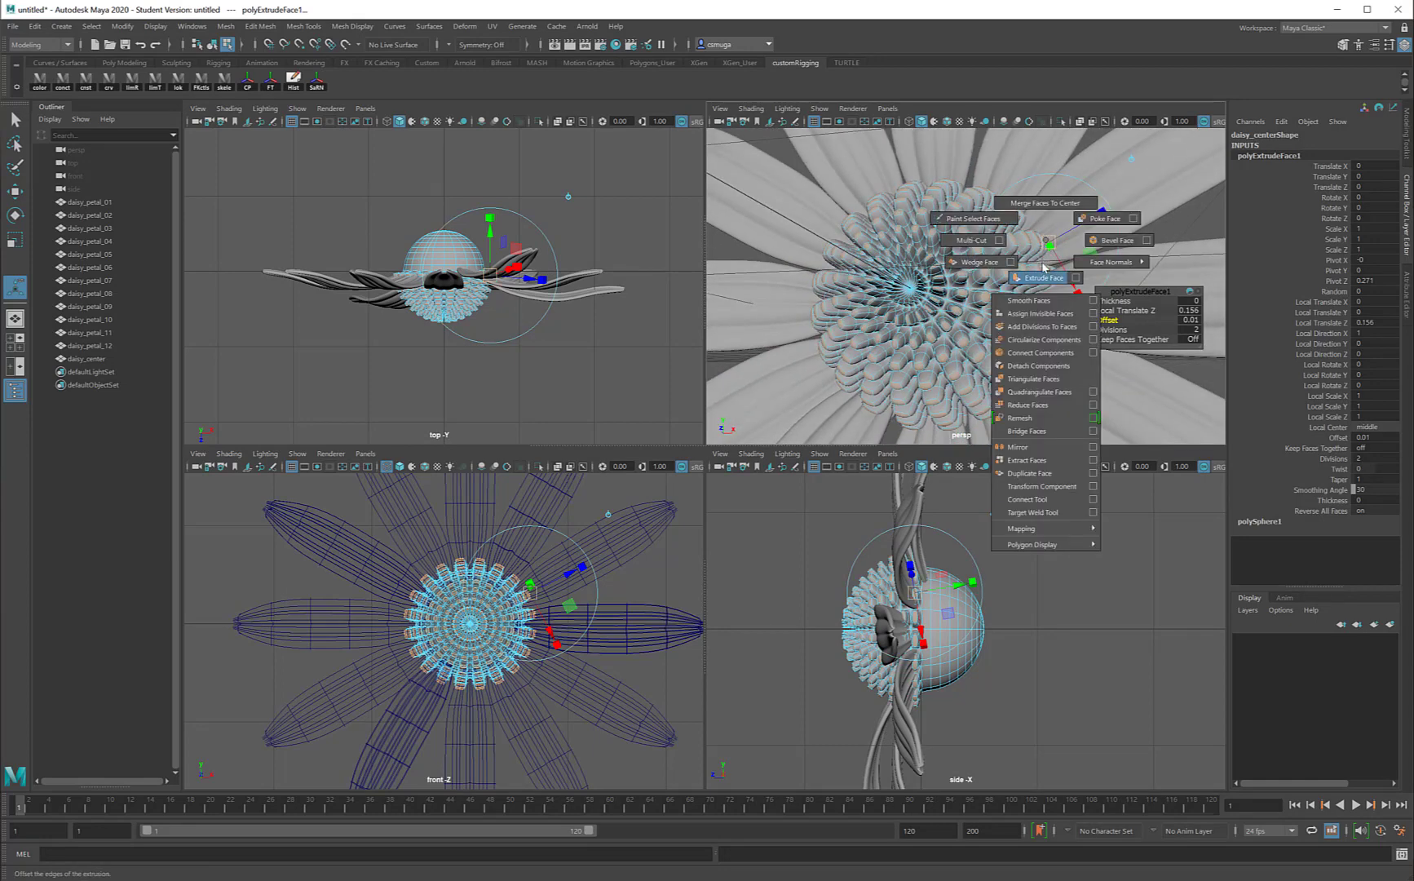
{"action": "left_click", "coordinate": [1045, 277]}
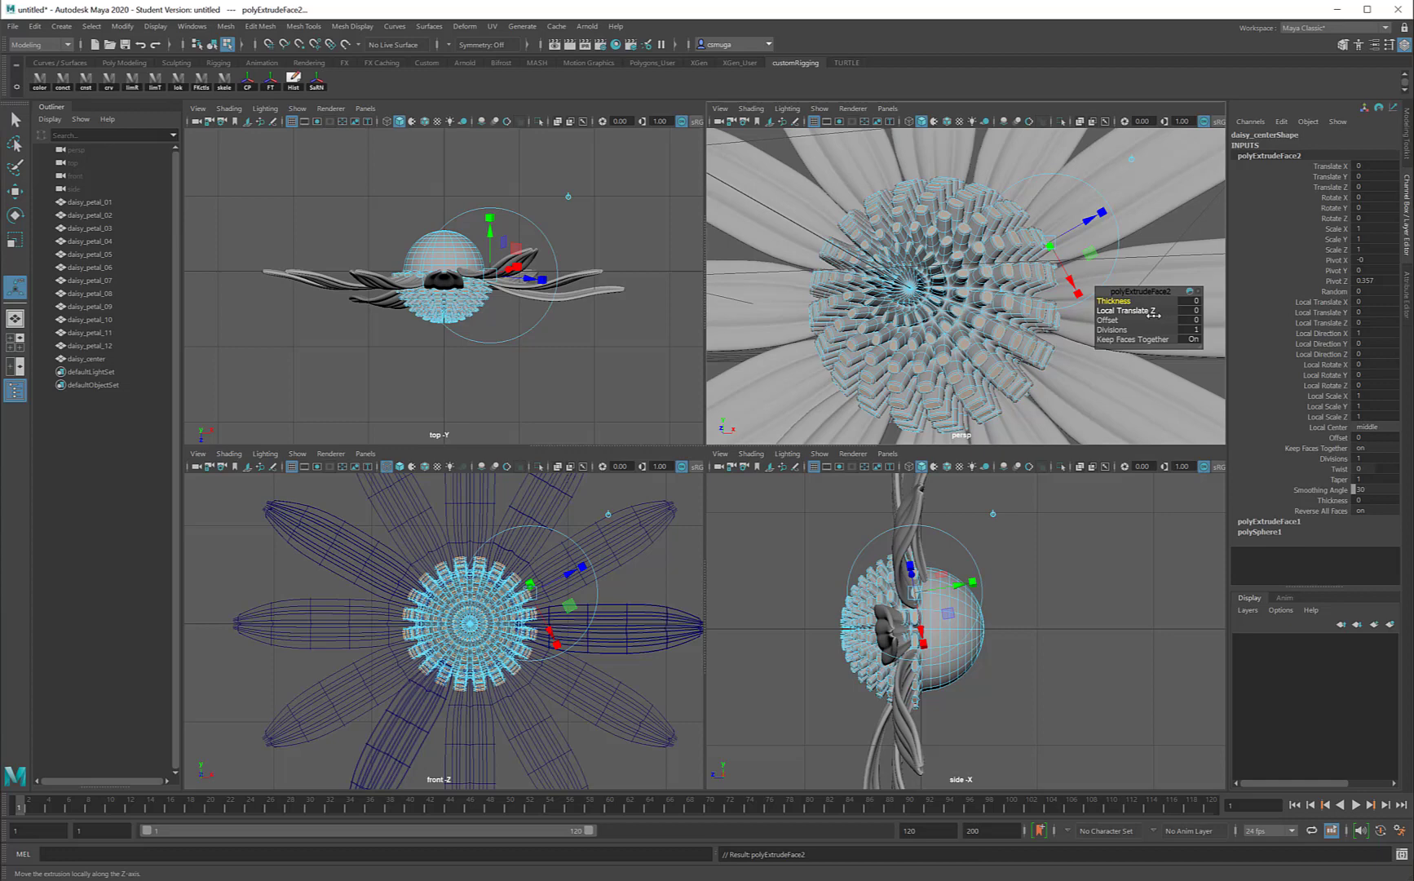
{"action": "left_click", "coordinate": [1094, 253]}
{"action": "left_click", "coordinate": [1102, 215]}
{"action": "left_click_drag", "start_coordinate": [1082, 241], "coordinate": [1118, 220], "text": "alt"}
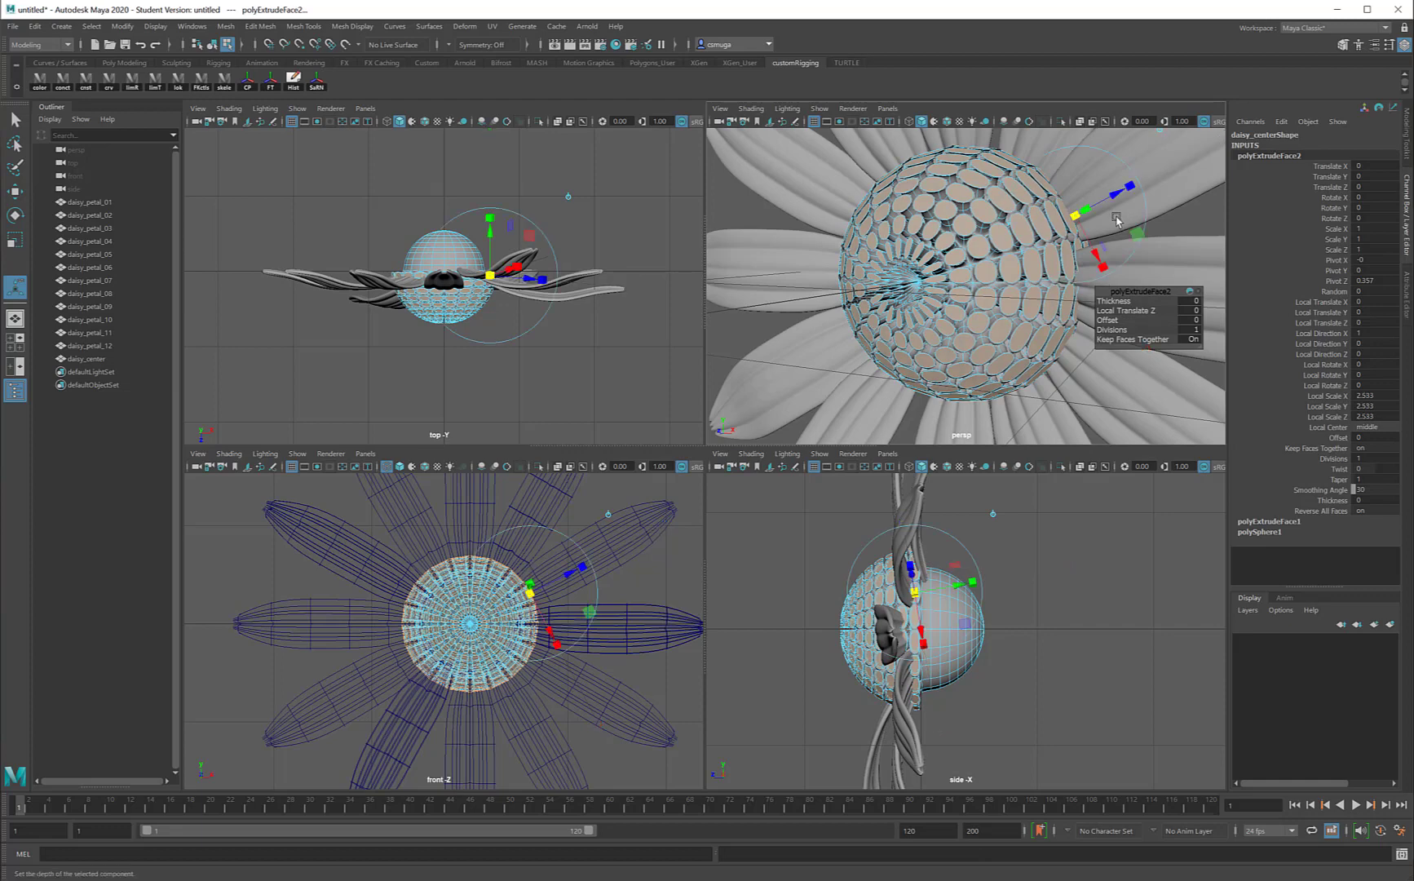
Extrude the enlarged tip faces once more with a local Z translation of about 0.079, scaling them to about -0.15
{"action": "right_click_drag", "start_coordinate": [1077, 214], "coordinate": [1082, 251], "text": "shift"}
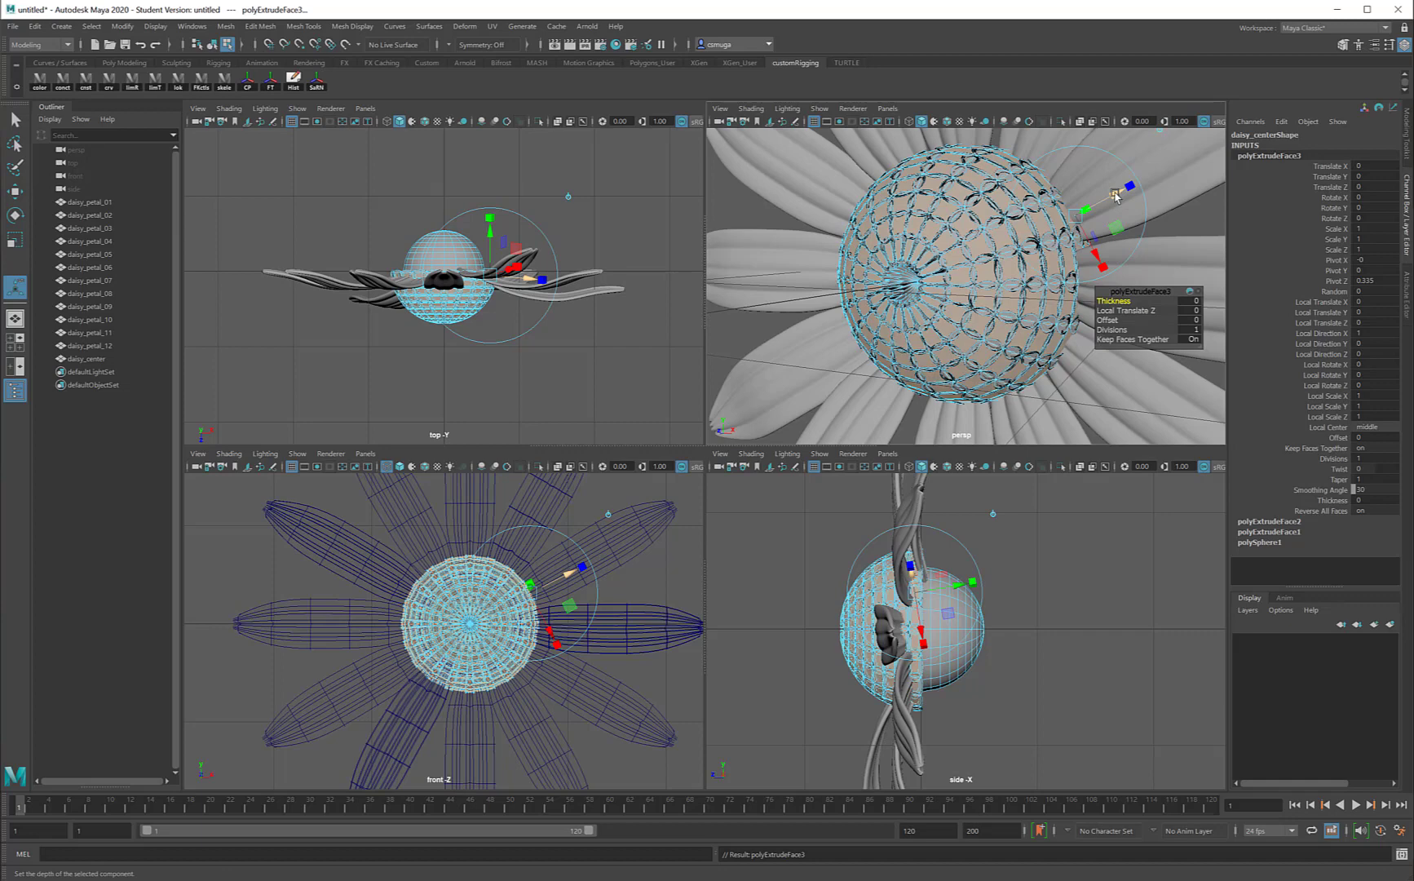
{"action": "left_click_drag", "start_coordinate": [1117, 194], "coordinate": [1115, 189]}
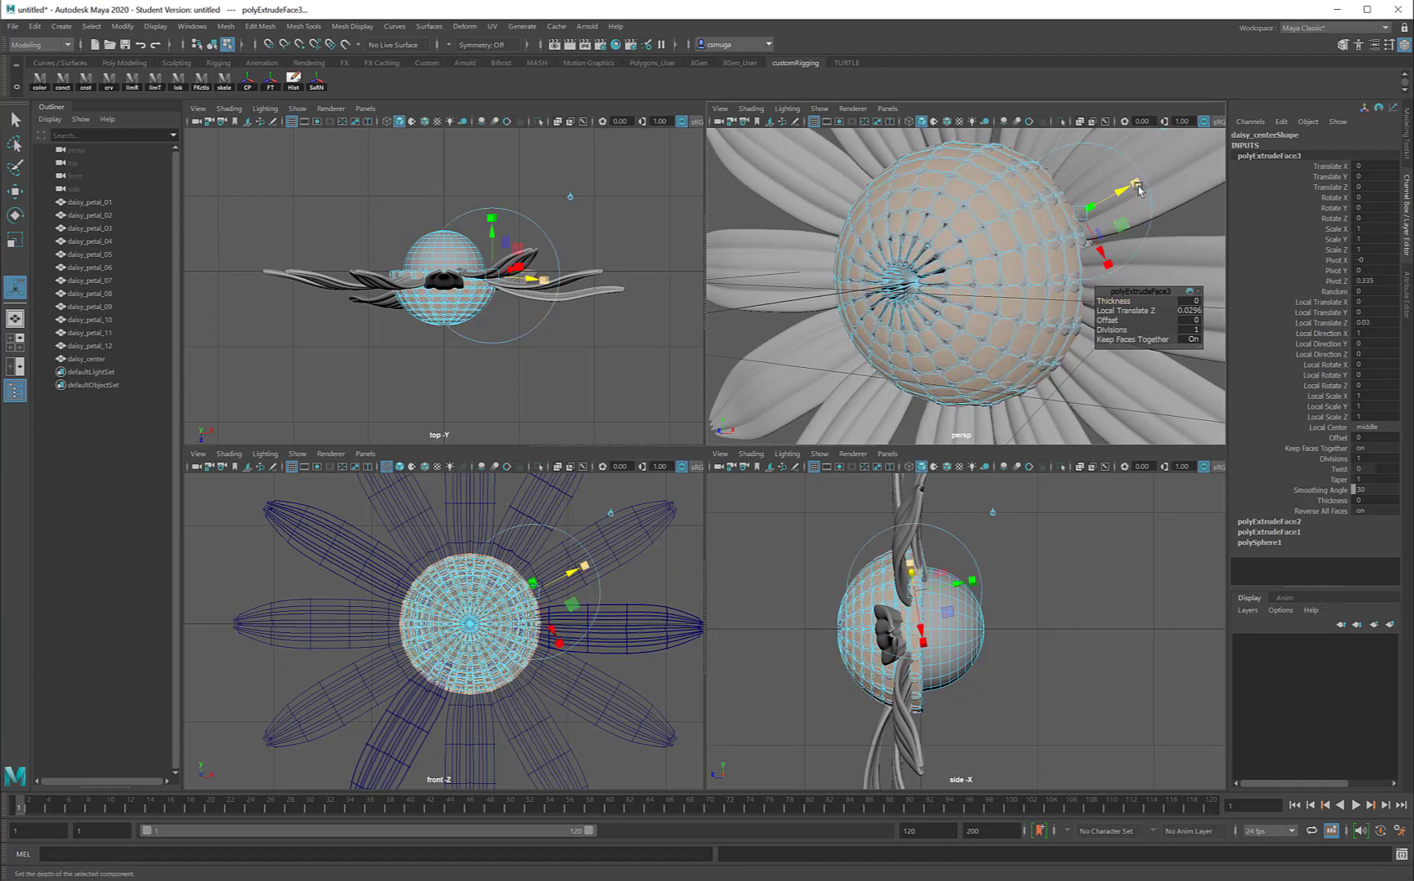
{"action": "mouse_move", "coordinate": [1138, 187]}
{"action": "left_mouse_down"}
{"action": "mouse_move", "coordinate": [1049, 217]}
{"action": "mouse_move", "coordinate": [1130, 190]}
{"action": "left_mouse_up"}
{"action": "left_click_drag", "start_coordinate": [1025, 253], "coordinate": [962, 258], "text": "alt"}
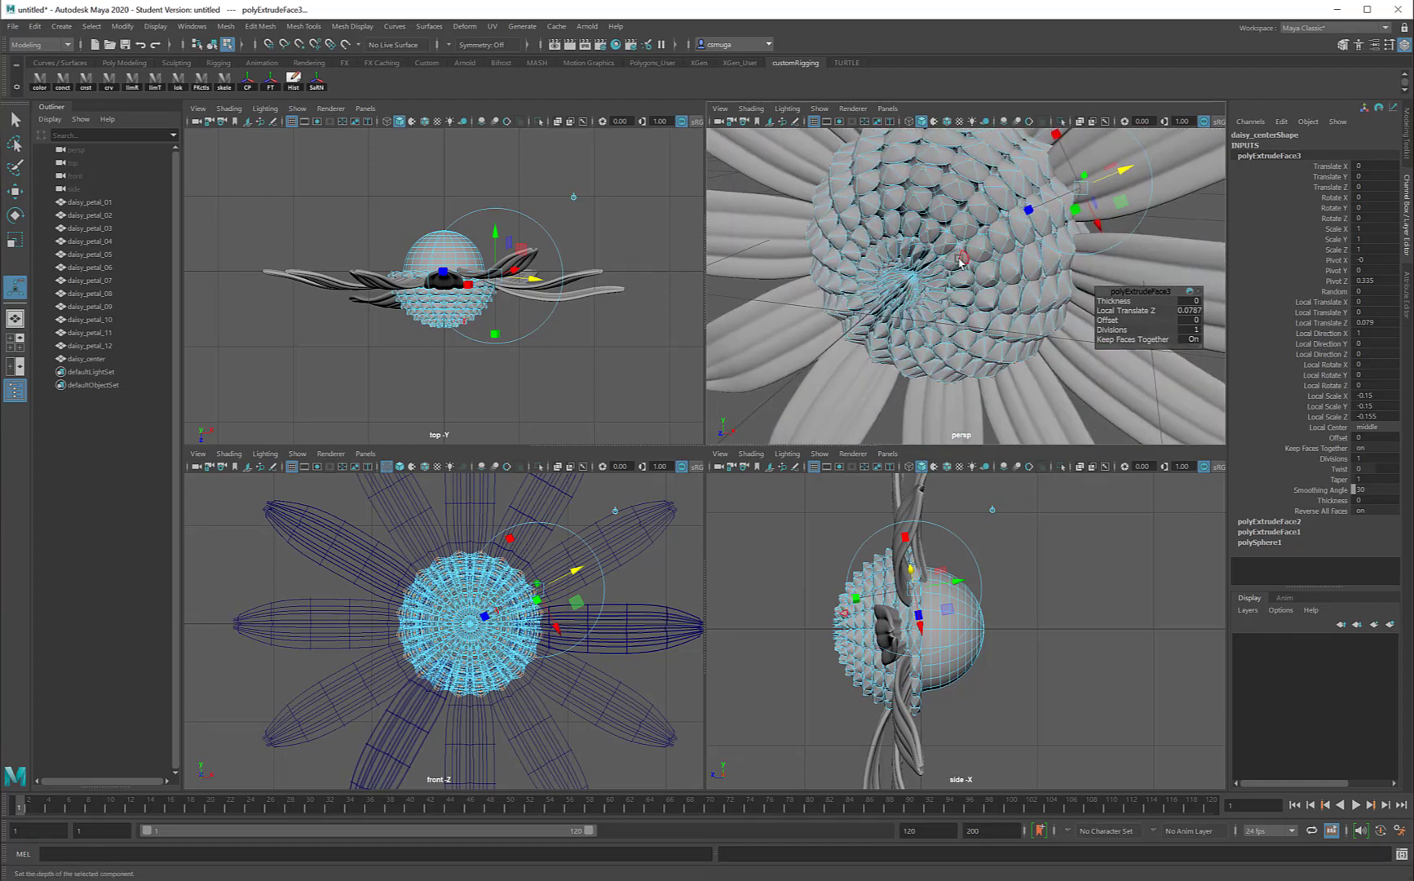
Return daisy_center to object mode and clear the selection to view the whole flower
{"action": "right_click", "coordinate": [962, 258]}
{"action": "left_click", "coordinate": [987, 251]}
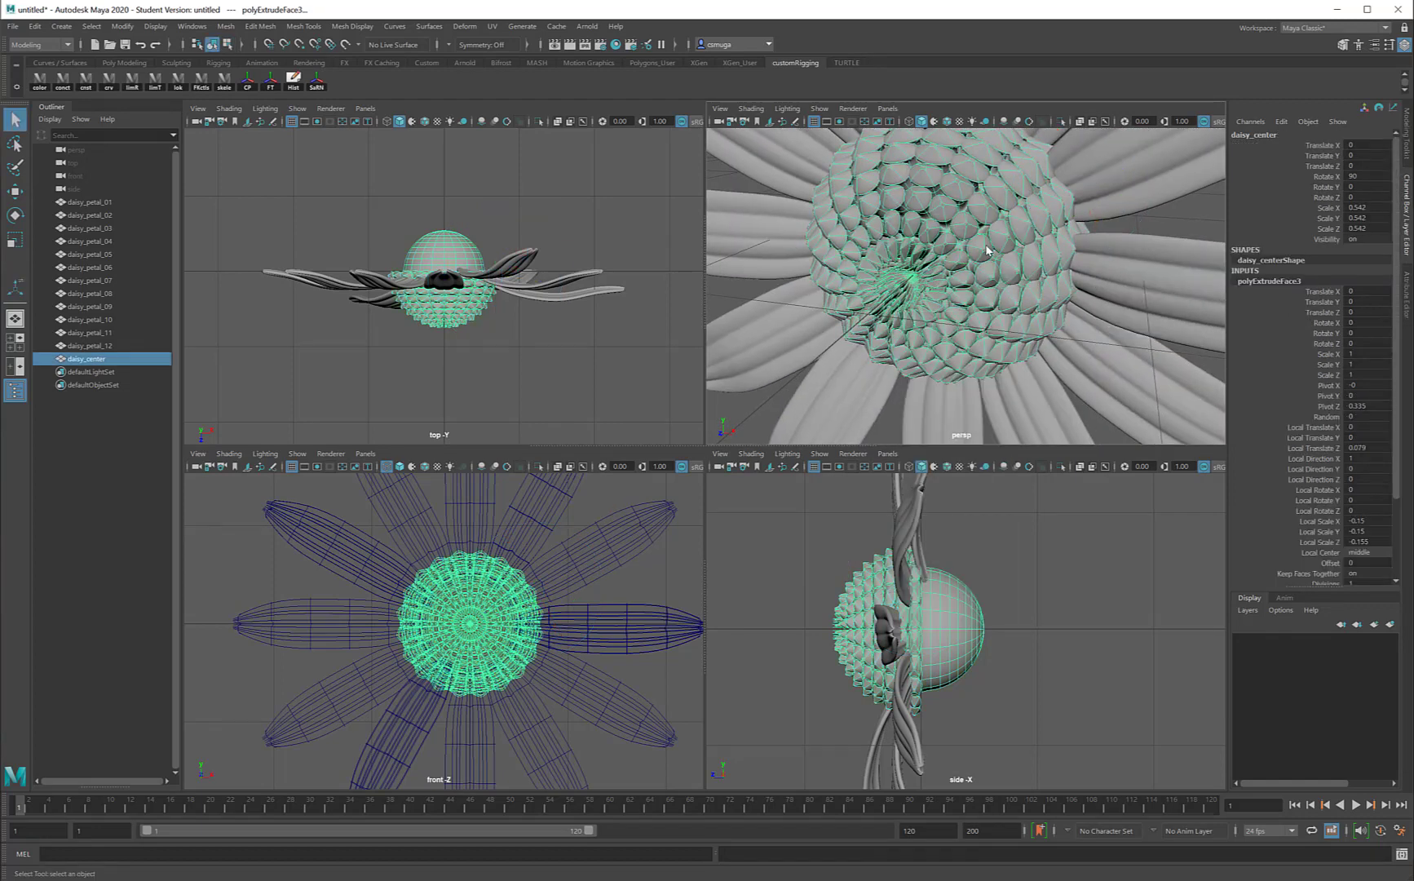
{"action": "left_click", "coordinate": [767, 410]}
{"action": "scroll", "coordinate": [981, 300], "scroll_direction": "down", "scroll_amount": 6}
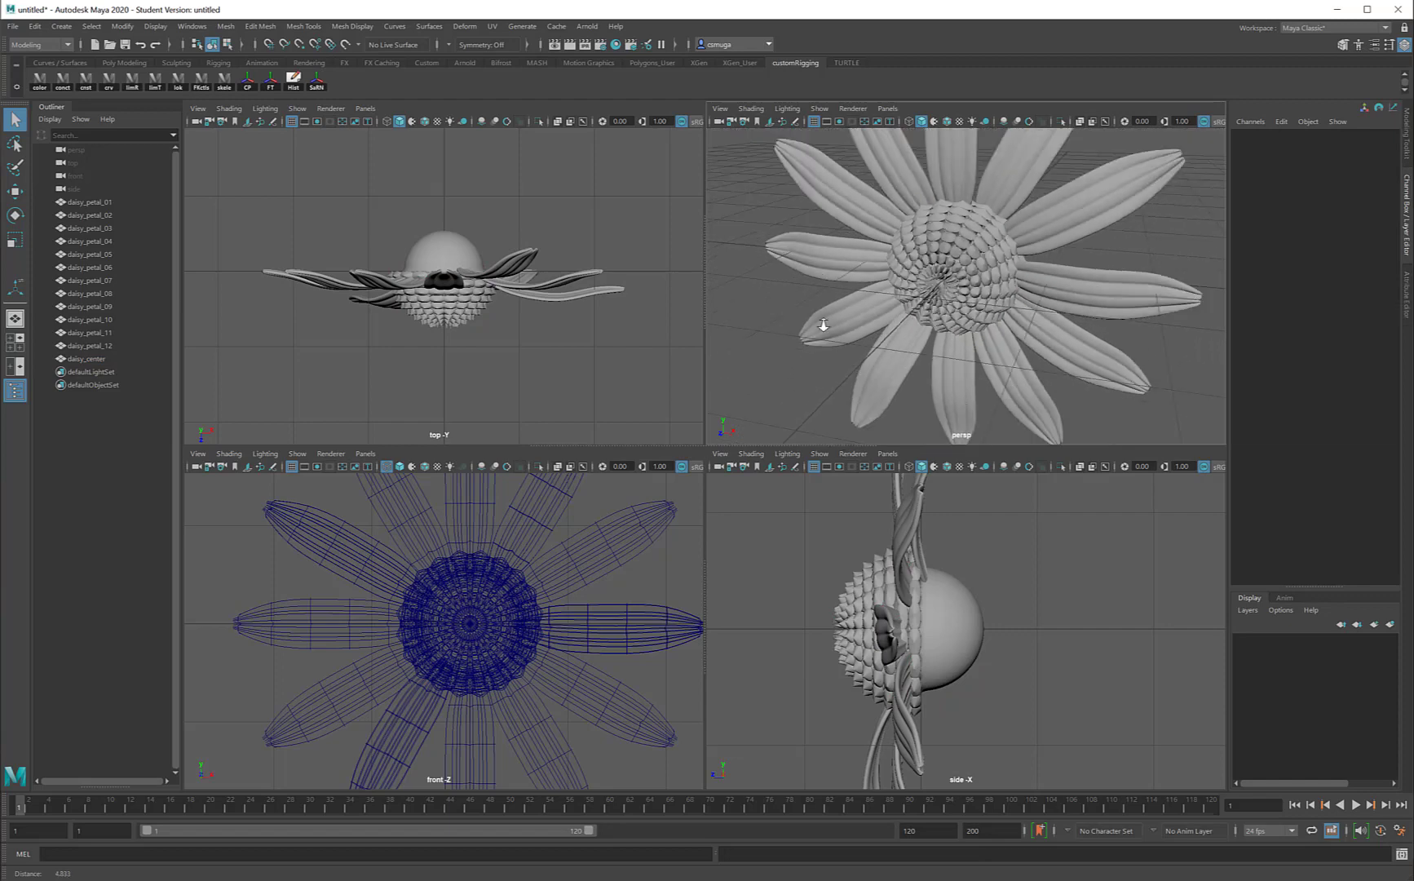
Move daisy_center forward through the petal ring to a Translate Z of about 0.087
{"action": "left_click_drag", "start_coordinate": [981, 300], "coordinate": [1026, 283], "text": "alt"}
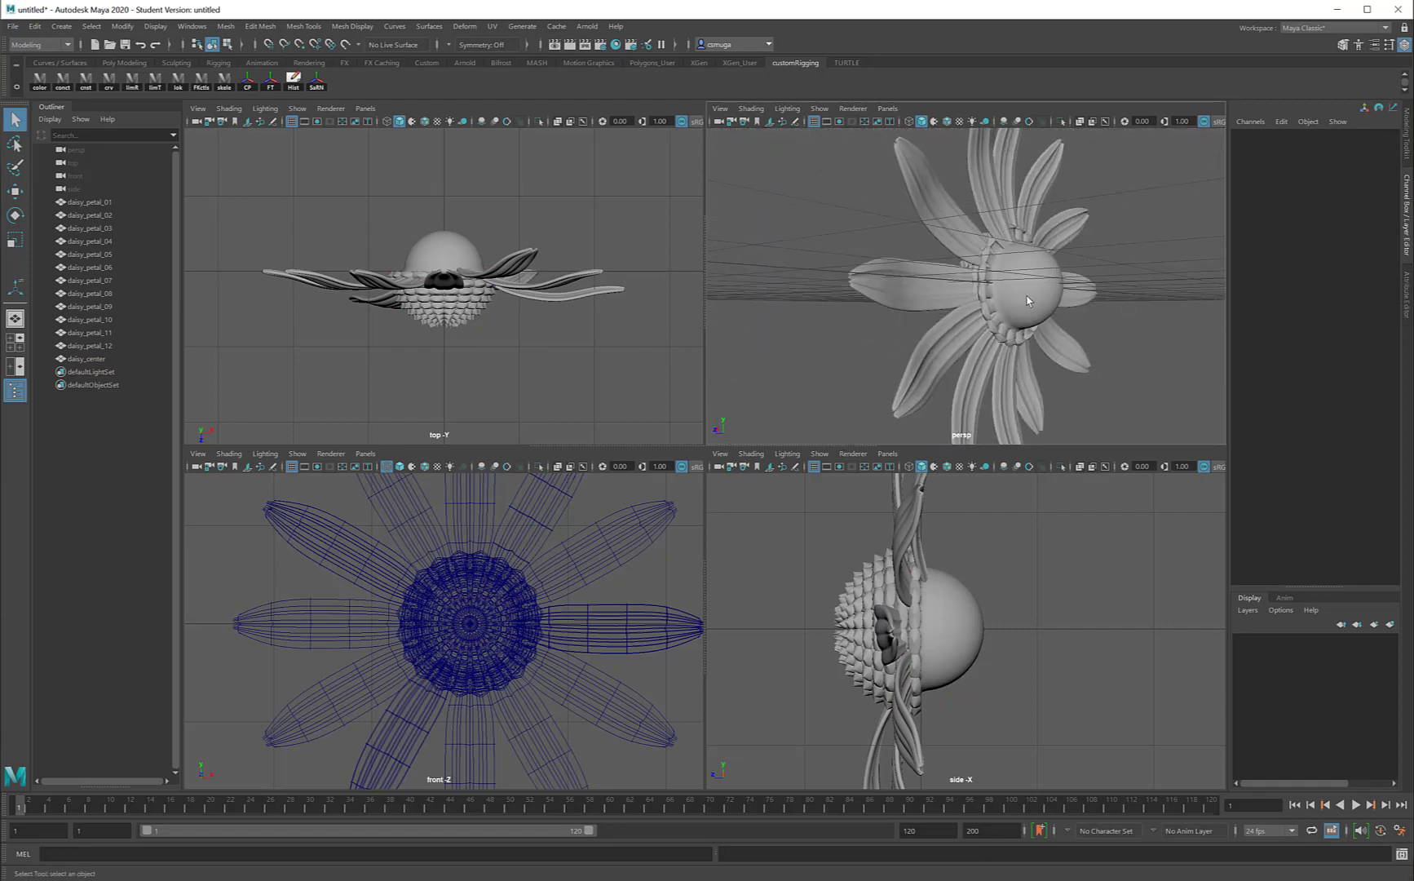
{"action": "left_click", "coordinate": [1035, 296]}
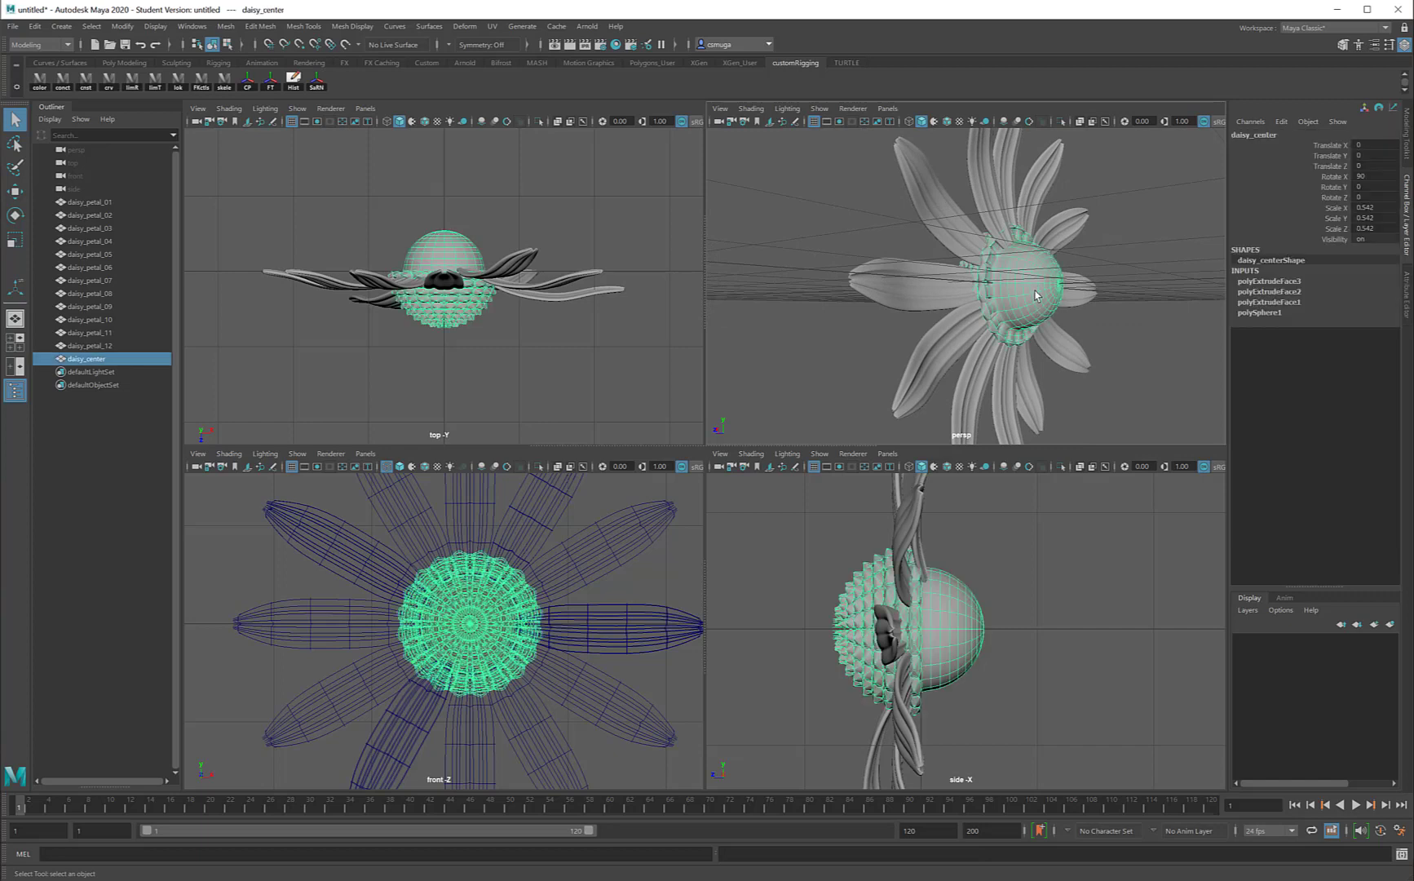
{"action": "key", "text": "w"}
{"action": "left_click_drag", "start_coordinate": [1029, 299], "coordinate": [960, 284], "text": "alt"}
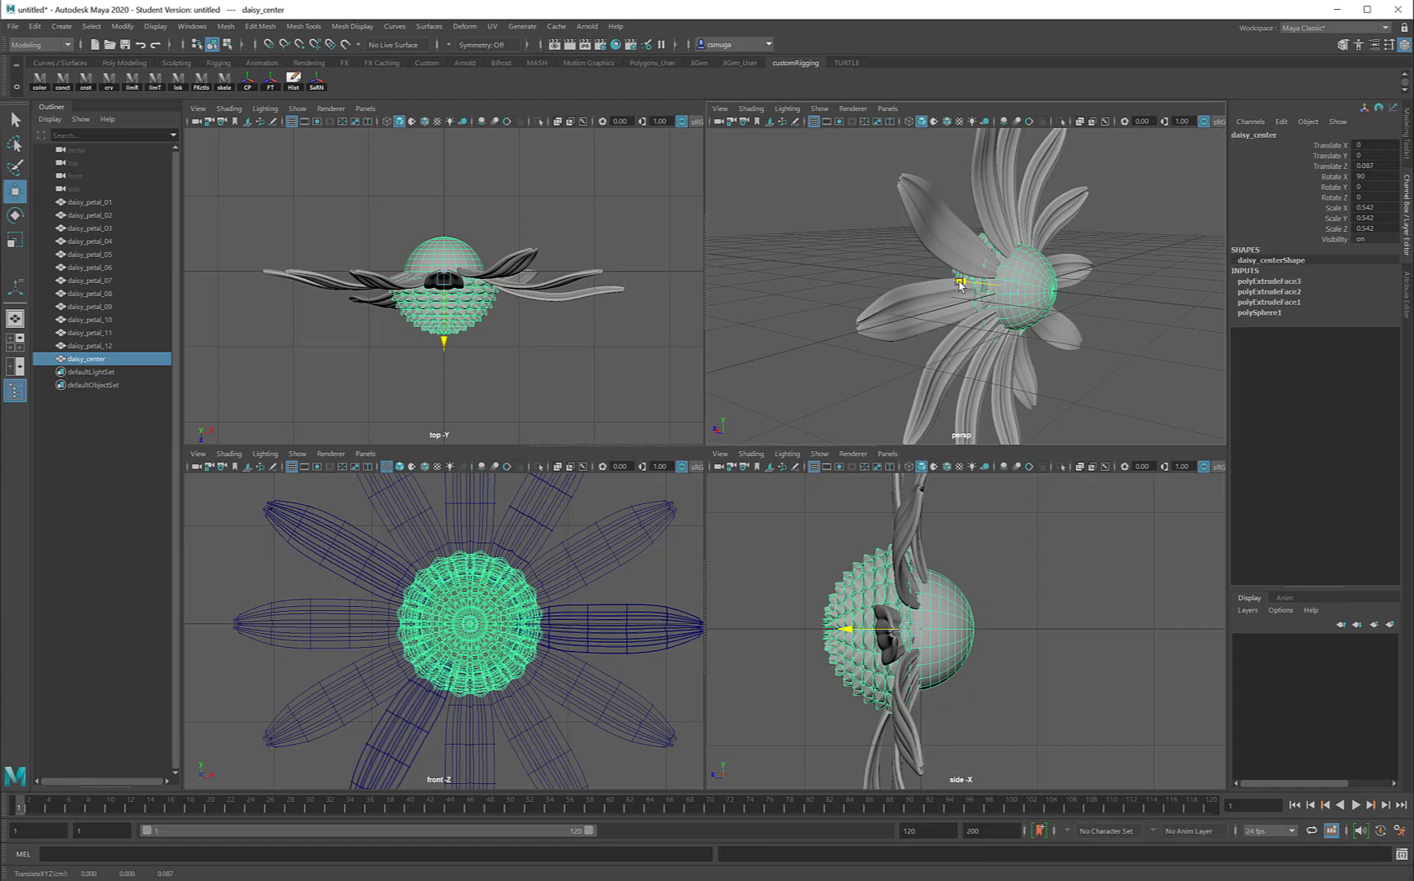
Rotate daisy_petal_04 backward so its base meets the repositioned flower center
{"action": "left_click", "coordinate": [989, 306]}
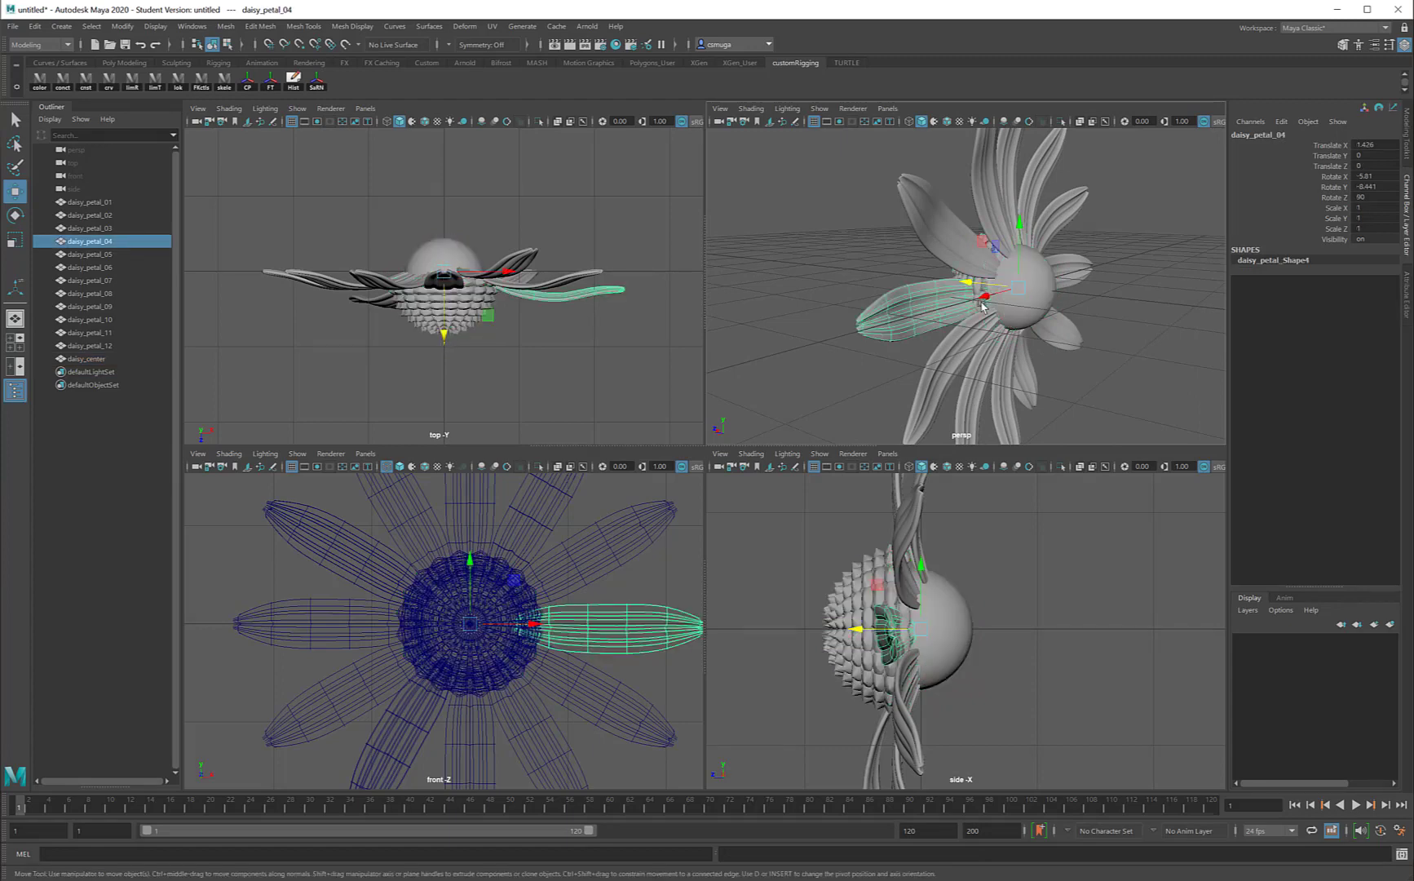
{"action": "key", "text": "e"}
{"action": "left_click_drag", "start_coordinate": [995, 302], "coordinate": [1008, 299]}
Rotate daisy_petal_12 backward to a Rotate X of about 0.968 and clear the selection
{"action": "left_click_drag", "start_coordinate": [1181, 304], "coordinate": [1009, 340], "text": "alt"}
{"action": "left_click", "coordinate": [1009, 341]}
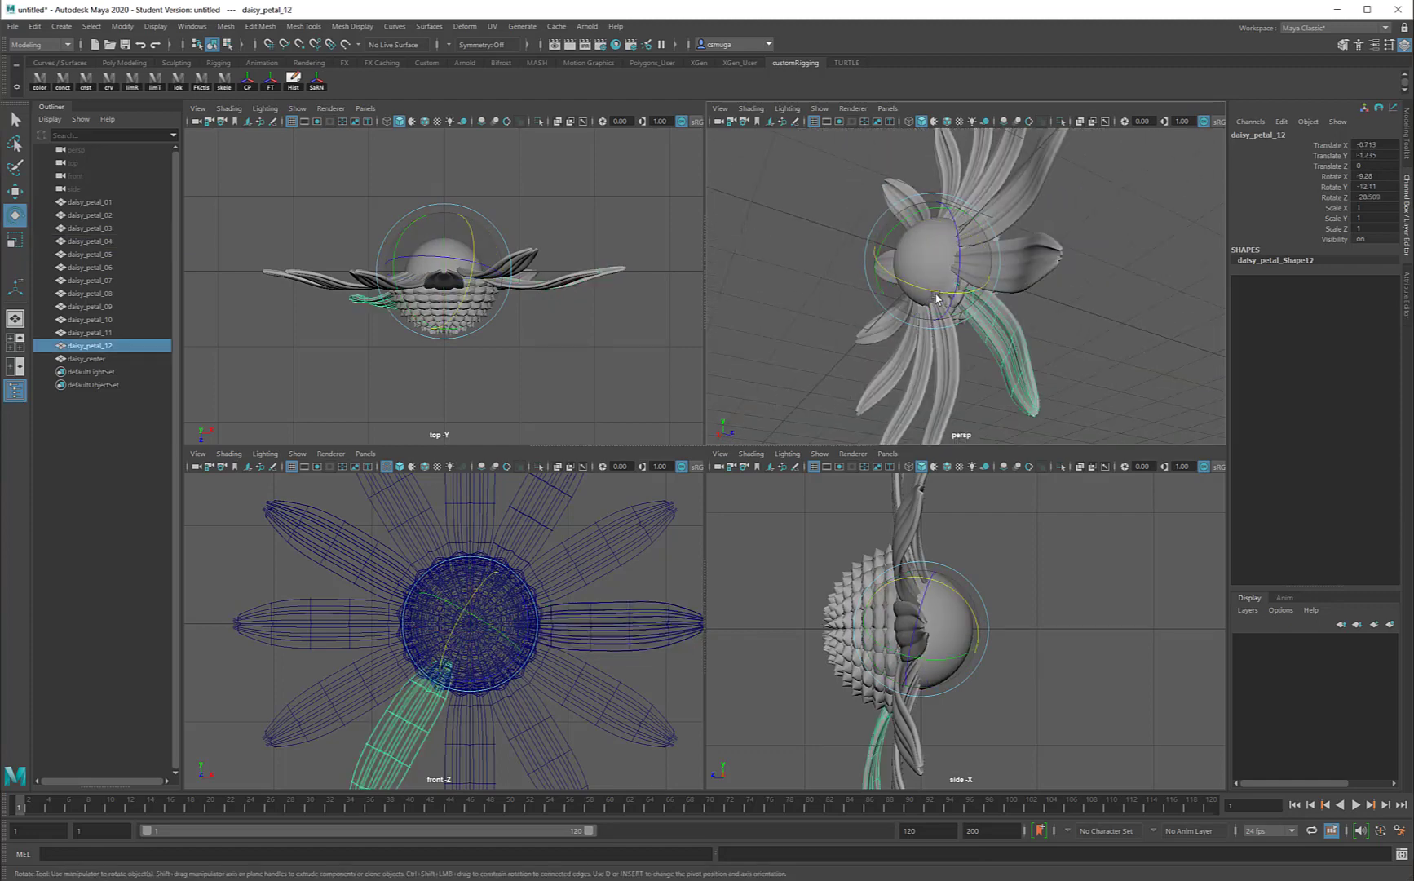
{"action": "left_click_drag", "start_coordinate": [939, 299], "coordinate": [921, 291]}
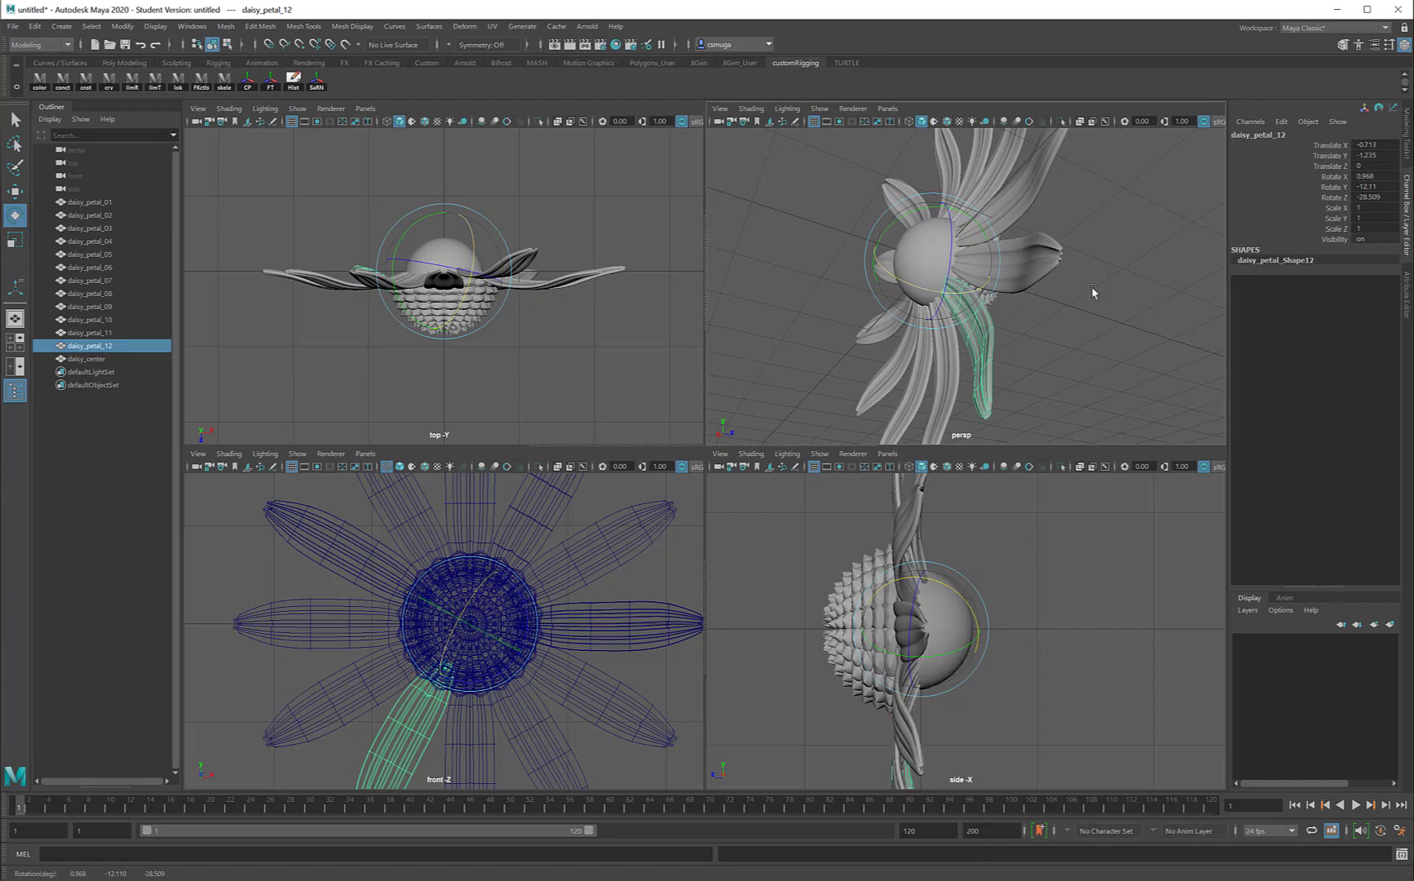
{"action": "left_click_drag", "start_coordinate": [1095, 293], "coordinate": [1121, 316], "text": "alt"}
{"action": "left_click", "coordinate": [1126, 323]}
{"action": "right_click_drag", "start_coordinate": [1145, 309], "coordinate": [1087, 307], "text": "alt"}
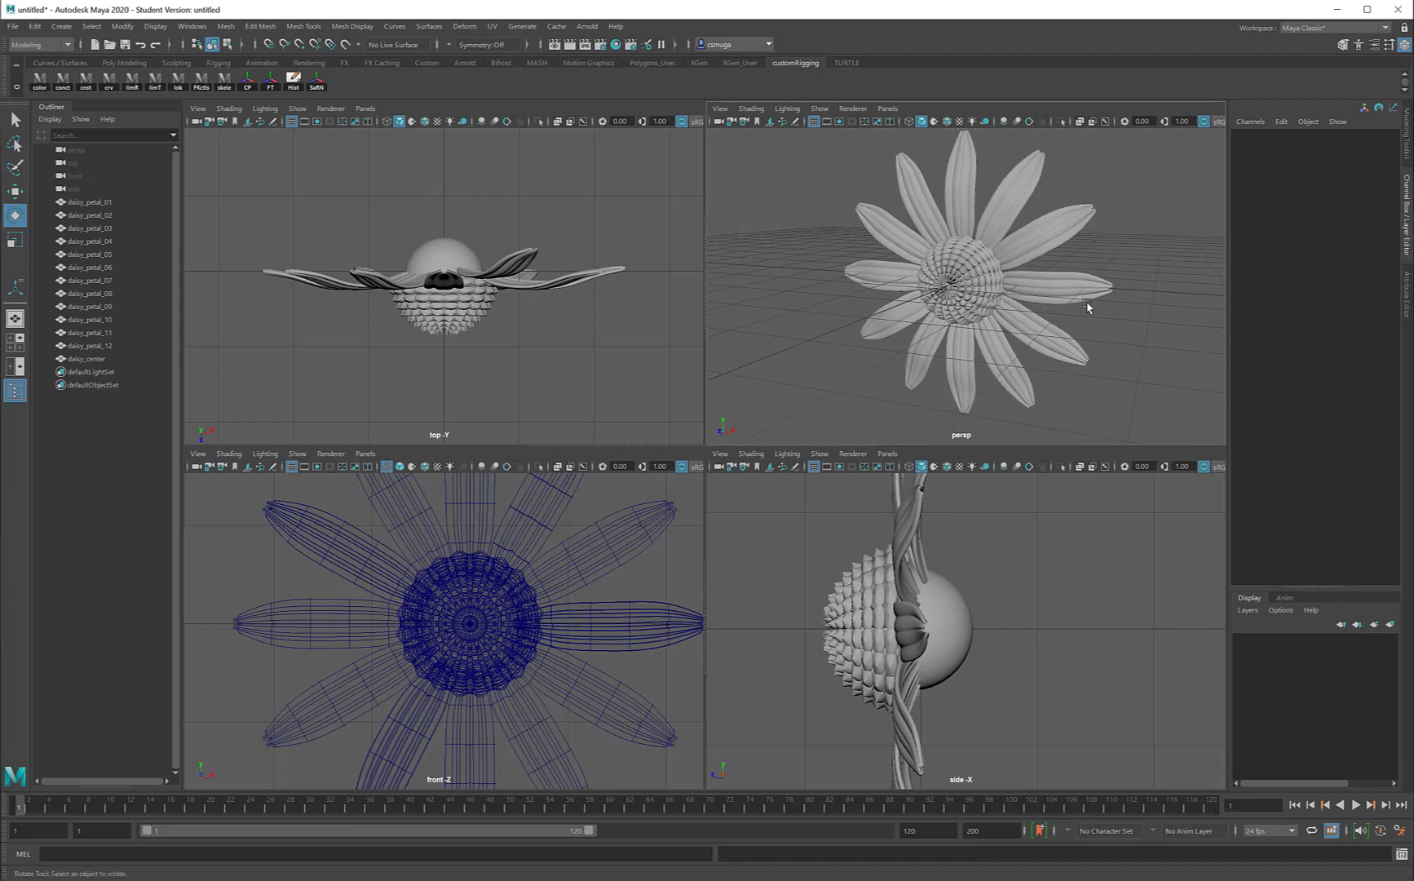